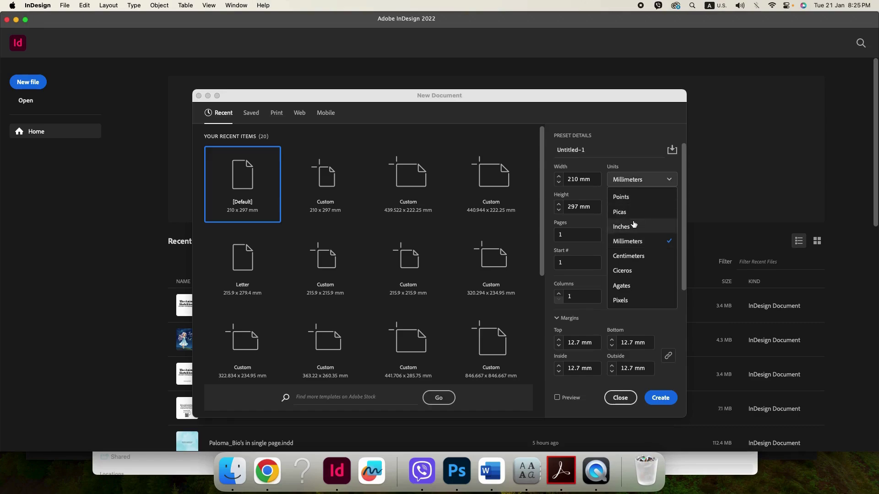
# Create a new document with units in inches and a page size of 8.5 × 8.5 in.
pyautogui.click(624, 226)
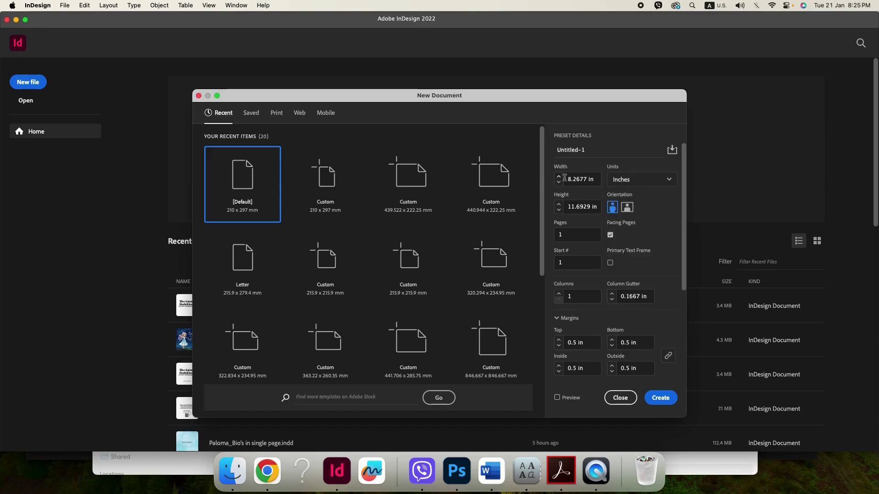
pyautogui.write('8')
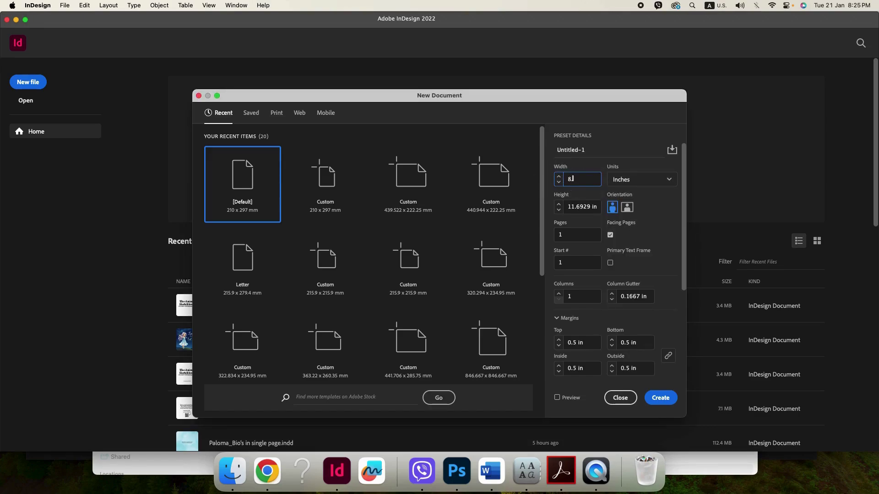
pyautogui.write('.5')
pyautogui.press('Tab')
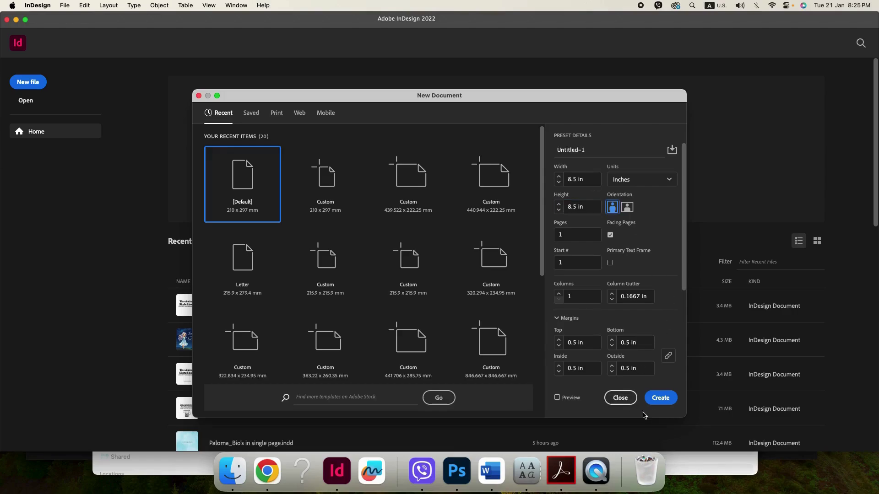
pyautogui.click(660, 397)
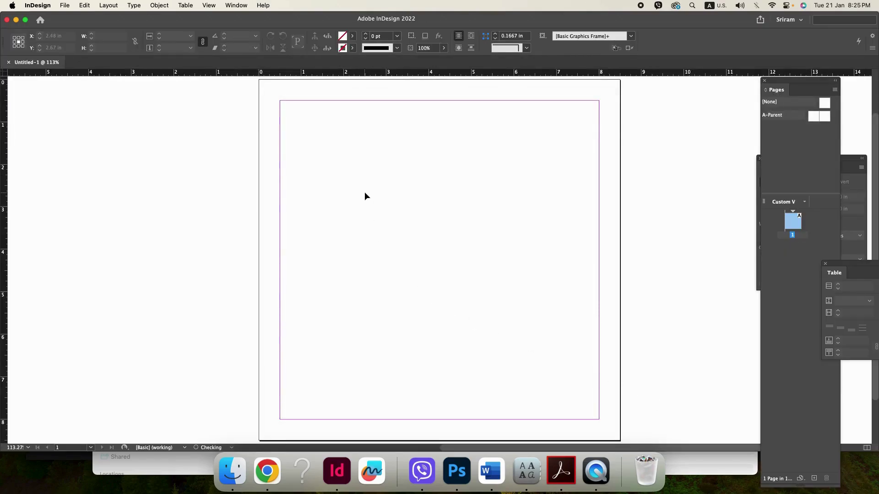
# Insert 20 pages after page 1 using A-Parent, and look over the first spreads.
pyautogui.press('super+1')
pyautogui.rightClick(790, 228)
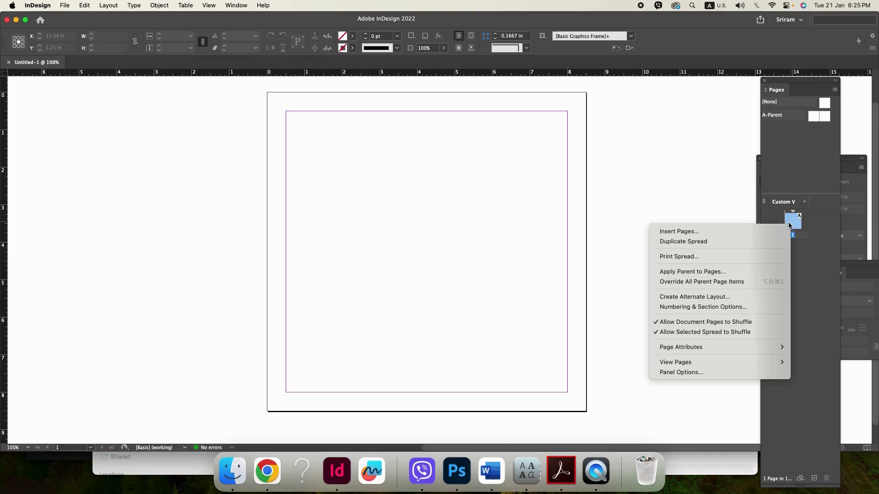
pyautogui.click(787, 229)
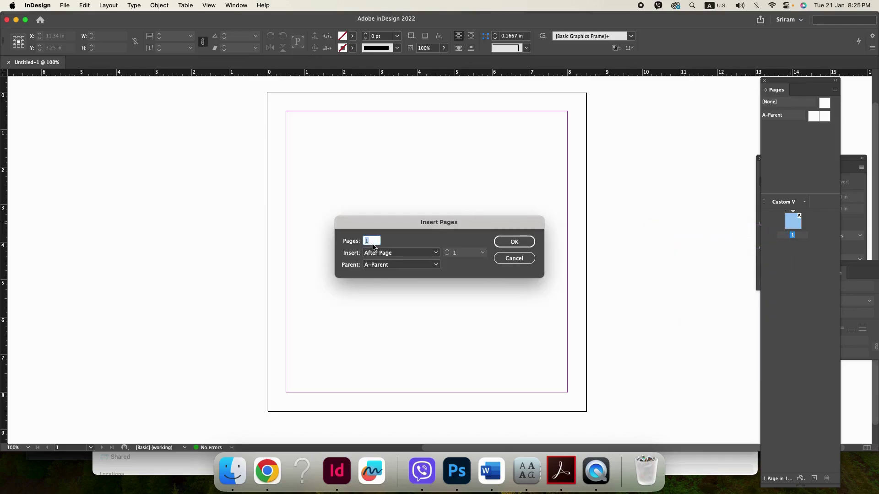
pyautogui.write('20')
pyautogui.press('Return')
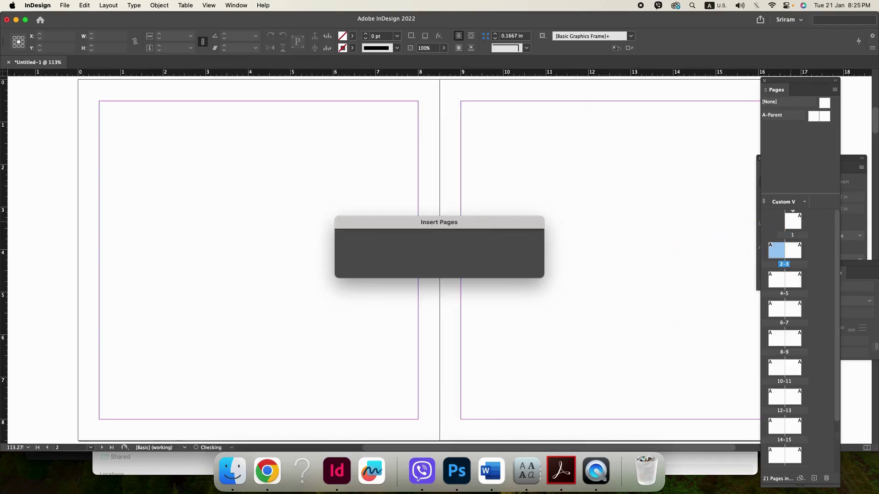
pyautogui.press('super+minus')
pyautogui.scroll(5, 449, 286)
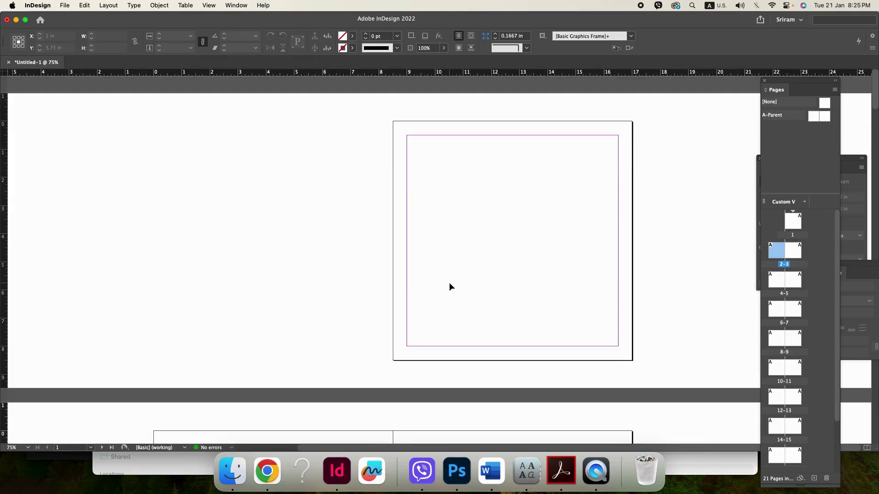
pyautogui.scroll(-5, 448, 284)
pyautogui.scroll(1, 449, 280)
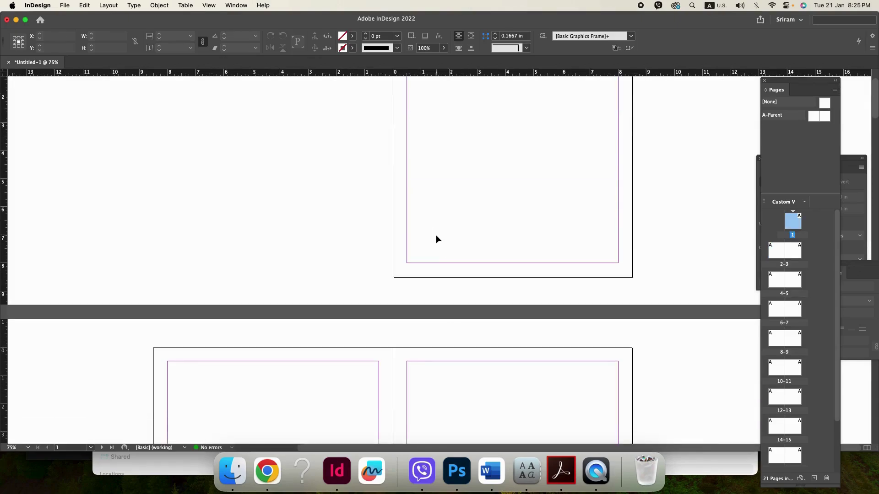
pyautogui.scroll(3, 436, 235)
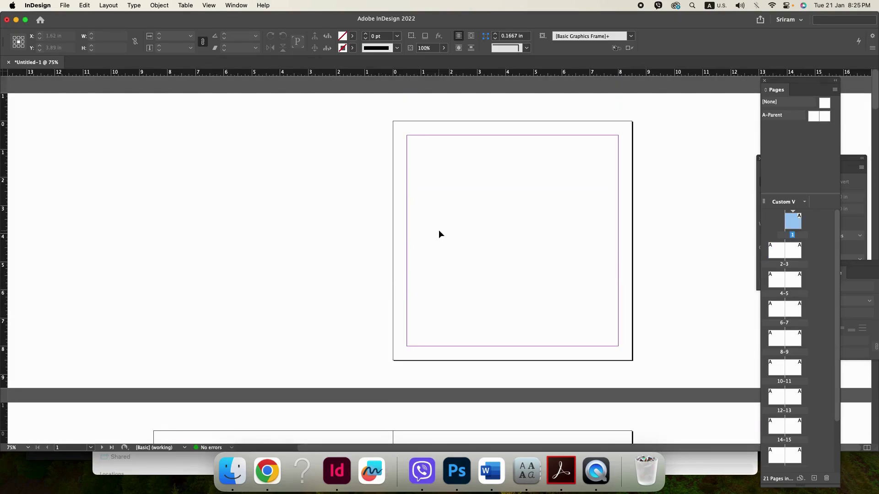
# Place "Image 1- a happy apple.jpeg" from the Link folder on page 3, about 6.04 in square.
pyautogui.press('super+Tab')
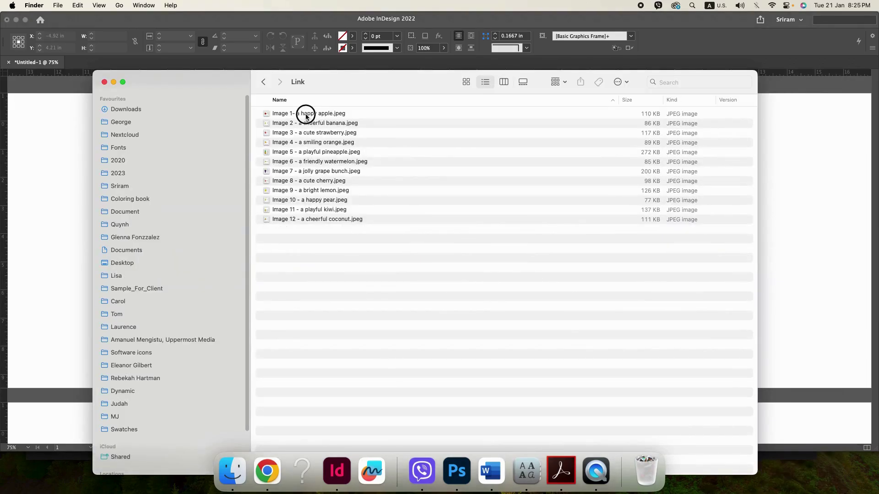
pyautogui.moveTo(306, 117); pyautogui.dragTo(496, 235)
pyautogui.press('super+Tab')
pyautogui.scroll(-5, 492, 235)
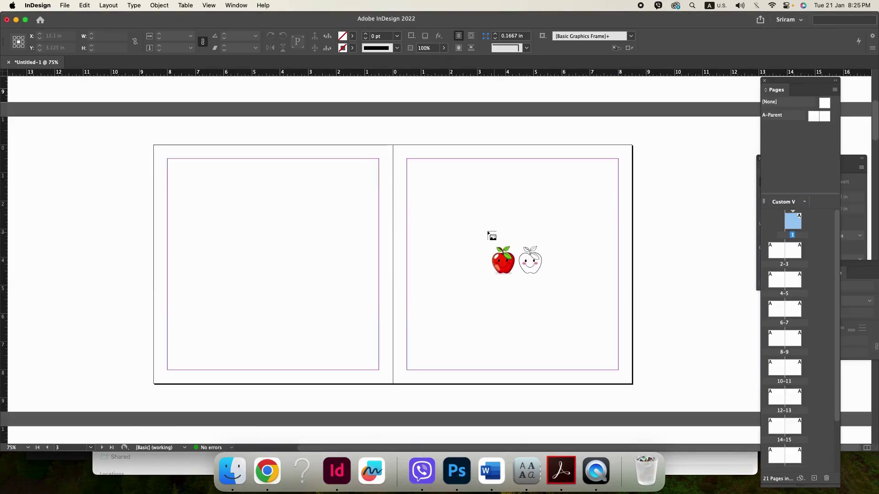
pyautogui.moveTo(417, 176); pyautogui.dragTo(587, 297)
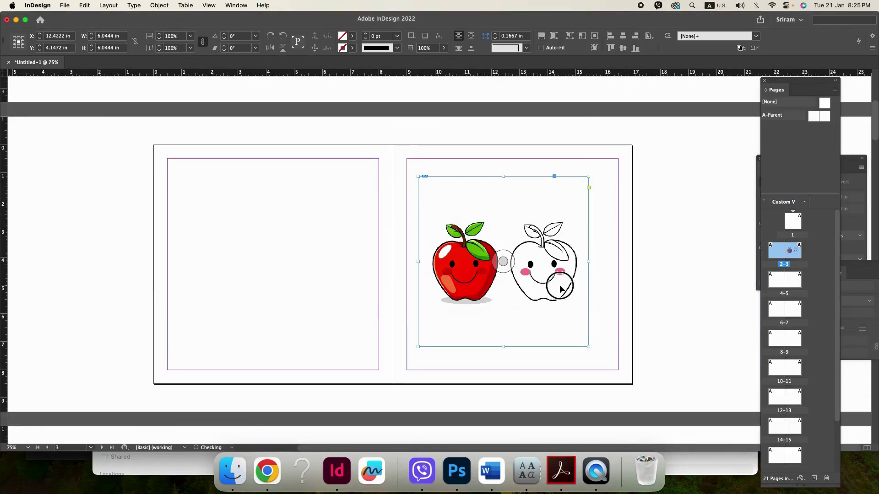
# Trim the apple picture's blank space above and below, enlarge it to about 7.37 × 4.42 in, and duplicate it beside page 3.
pyautogui.moveTo(523, 175); pyautogui.dragTo(523, 208)
pyautogui.moveTo(524, 344); pyautogui.dragTo(513, 328)
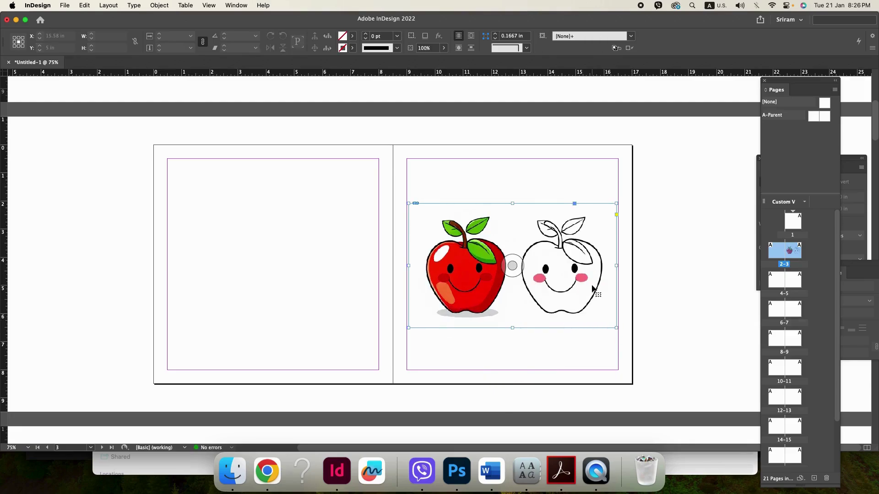
pyautogui.moveTo(452, 294); pyautogui.dragTo(662, 296)
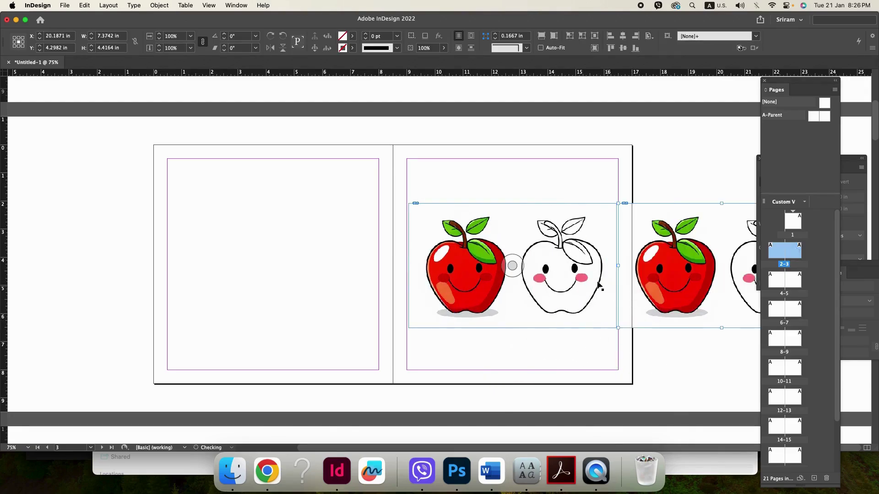
# Crop the original picture to the coloured apple and shrink it to about 2.12 × 2.98 in at page 3's upper-left corner.
pyautogui.moveTo(617, 266); pyautogui.dragTo(509, 266)
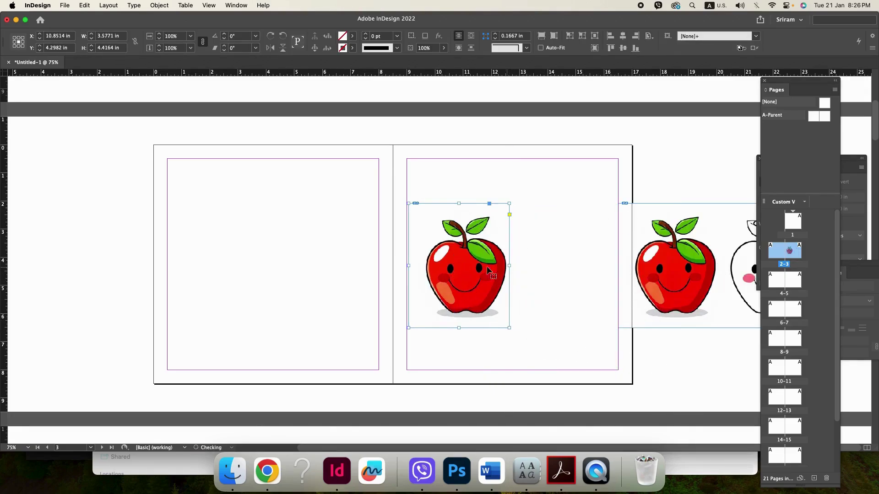
pyautogui.moveTo(408, 265); pyautogui.dragTo(421, 265)
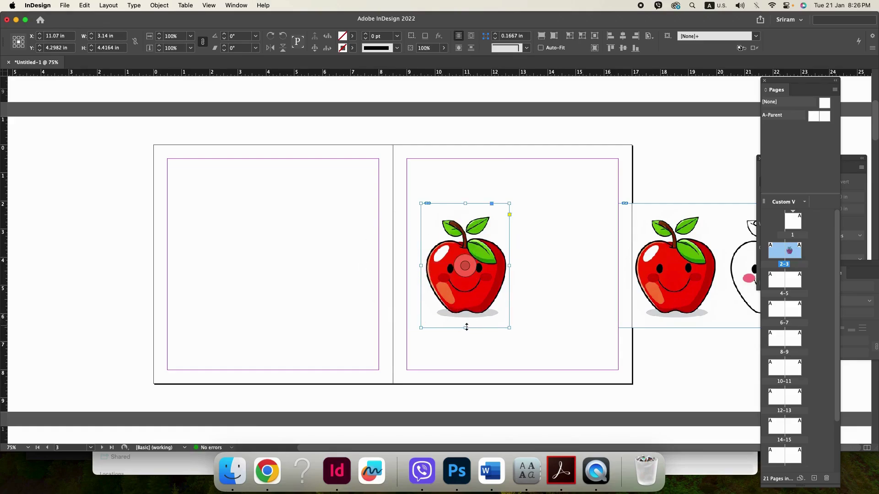
pyautogui.moveTo(465, 328); pyautogui.dragTo(466, 288)
pyautogui.moveTo(476, 280); pyautogui.dragTo(452, 238)
# Move the duplicate onto page 3, crop it to the outline apple, and enlarge it to about 4.2 × 5.19 in.
pyautogui.click(575, 277)
pyautogui.moveTo(633, 305); pyautogui.dragTo(489, 331)
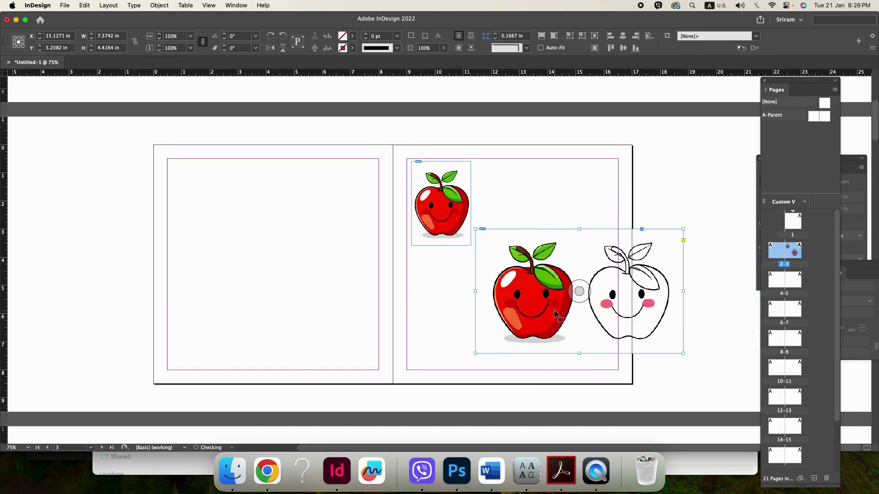
pyautogui.moveTo(475, 291); pyautogui.dragTo(503, 300)
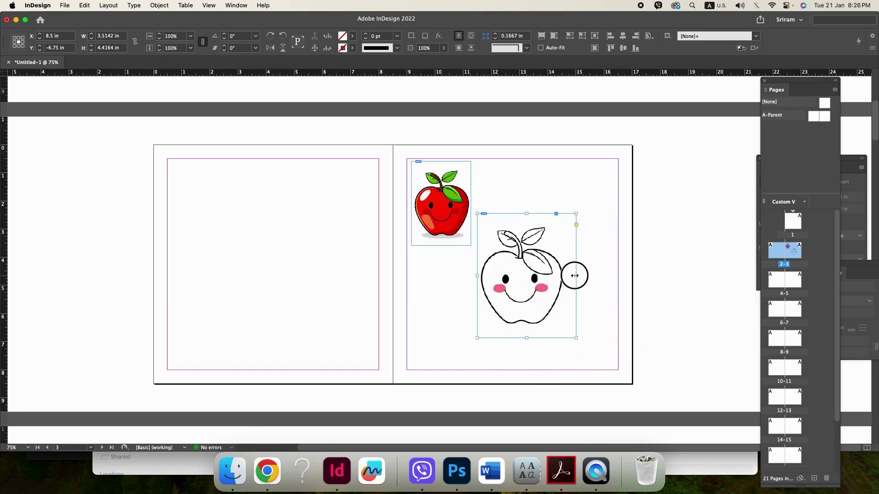
pyautogui.moveTo(576, 276); pyautogui.dragTo(570, 276)
pyautogui.moveTo(520, 218); pyautogui.dragTo(523, 224)
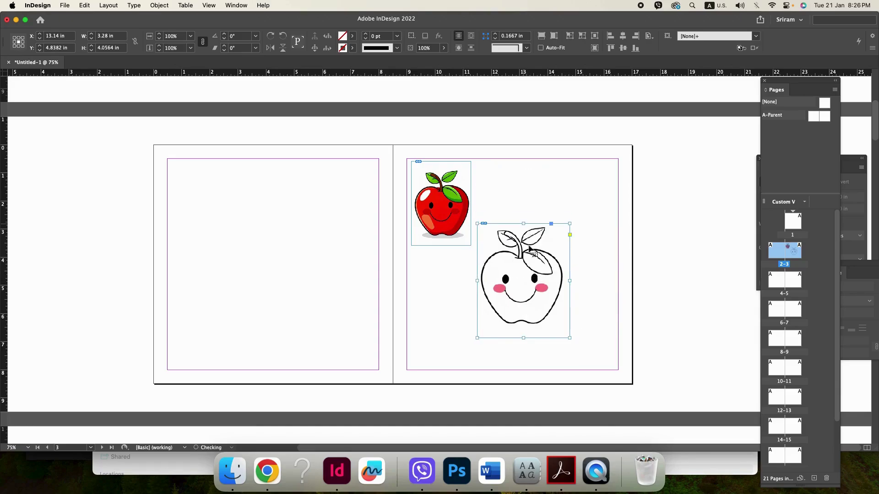
pyautogui.moveTo(523, 349); pyautogui.dragTo(523, 370)
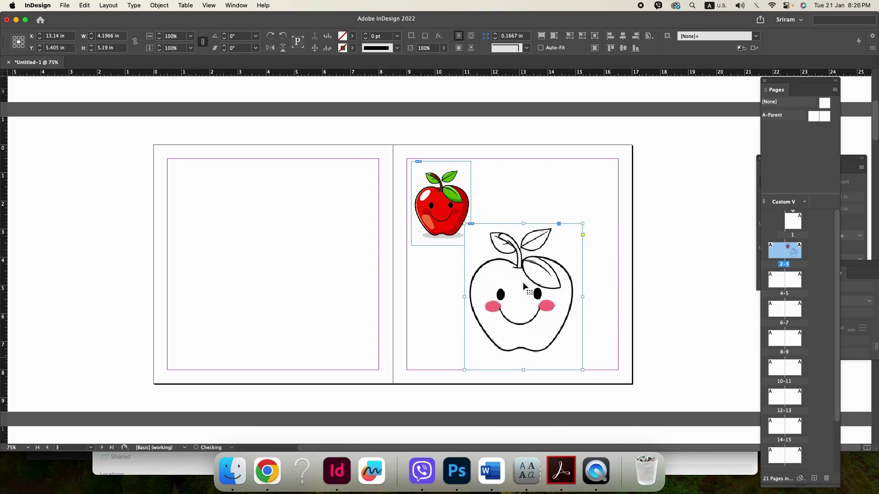
# Shrink the coloured apple into page 3's upper-left margin corner and enlarge the outline apple to about 5.05 × 5.67 in.
pyautogui.click(486, 197)
pyautogui.click(440, 245)
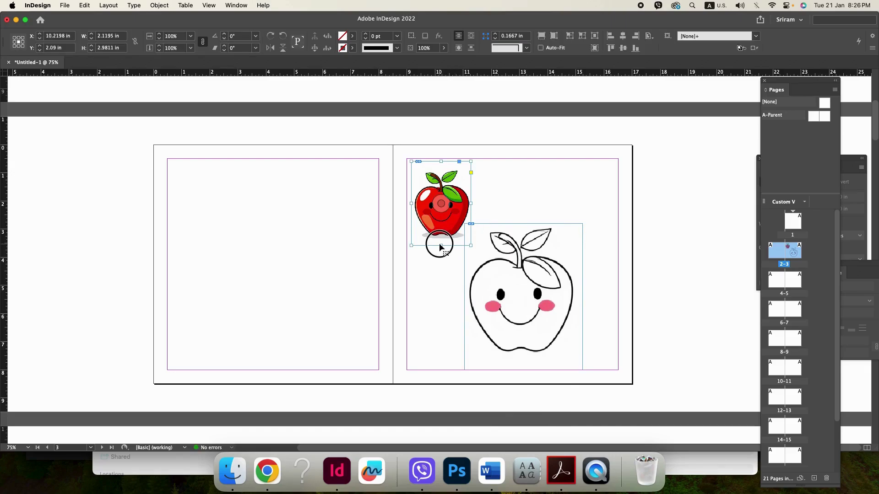
pyautogui.moveTo(442, 246); pyautogui.dragTo(432, 202)
pyautogui.click(526, 235)
pyautogui.moveTo(523, 216); pyautogui.dragTo(523, 210)
pyautogui.moveTo(523, 369); pyautogui.dragTo(533, 342)
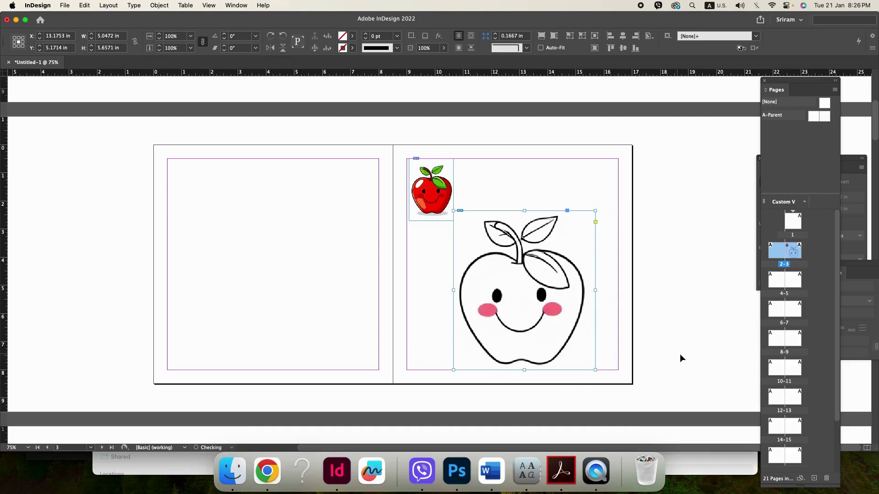
pyautogui.click(680, 354)
pyautogui.click(478, 270)
# Copy the words "a happy apple" from the first image's file name in Finder and return to InDesign.
pyautogui.press('super+Tab')
pyautogui.press('Return')
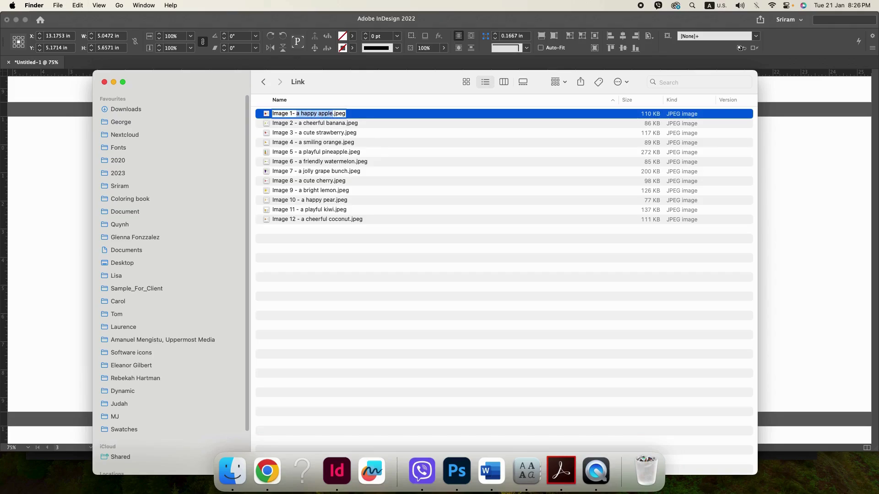
pyautogui.press('super+Tab')
# Deselect the outline apple and switch to the custom interactive workspace.
pyautogui.click(279, 192)
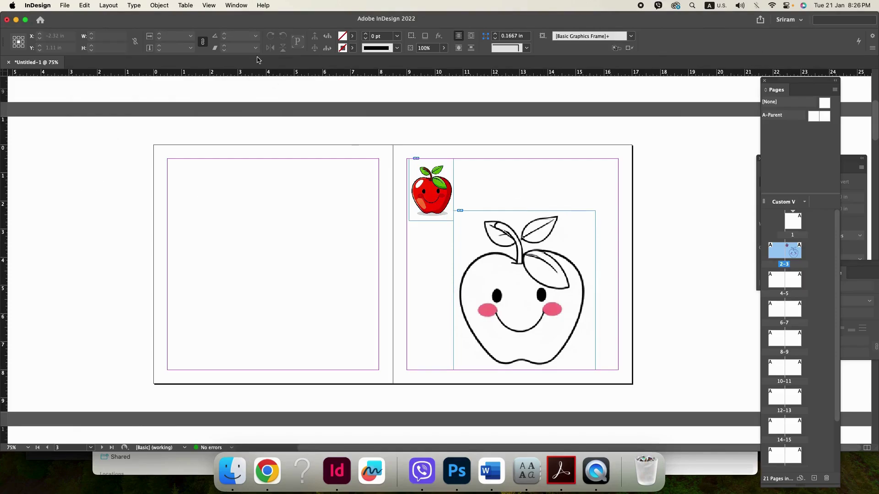
pyautogui.click(236, 5)
pyautogui.moveTo(242, 29)
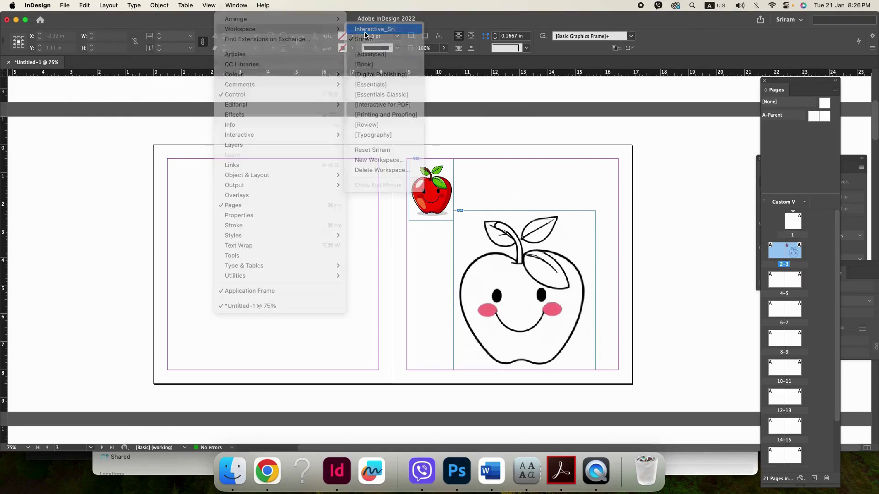
pyautogui.click(366, 31)
# Draw a wide text frame on page 3, beside the coloured apple and above the outline apple.
pyautogui.click(36, 281)
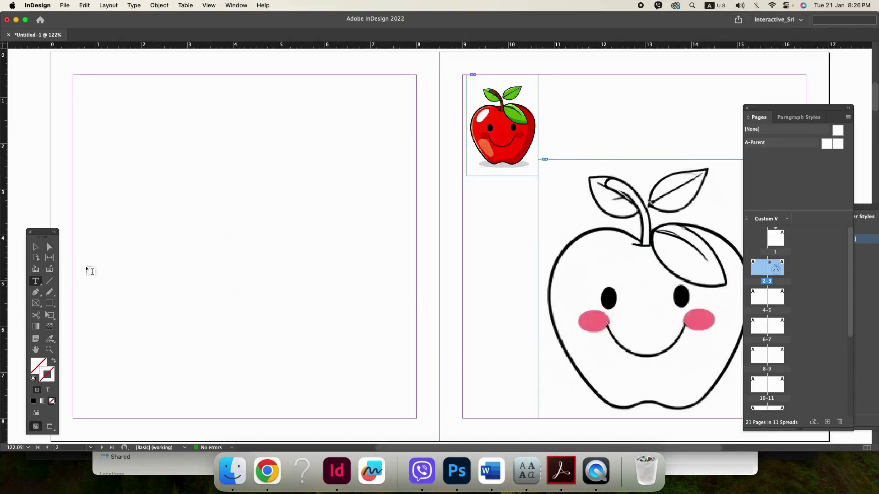
pyautogui.press('super+minus')
pyautogui.press('super+minus')
pyautogui.scroll(1, 354, 196)
pyautogui.scroll(2, 589, 175)
pyautogui.moveTo(544, 175); pyautogui.dragTo(429, 210)
pyautogui.moveTo(275, 175)
pyautogui.mouseDown()
pyautogui.moveTo(336, 202)
pyautogui.moveTo(522, 229)
pyautogui.mouseUp()
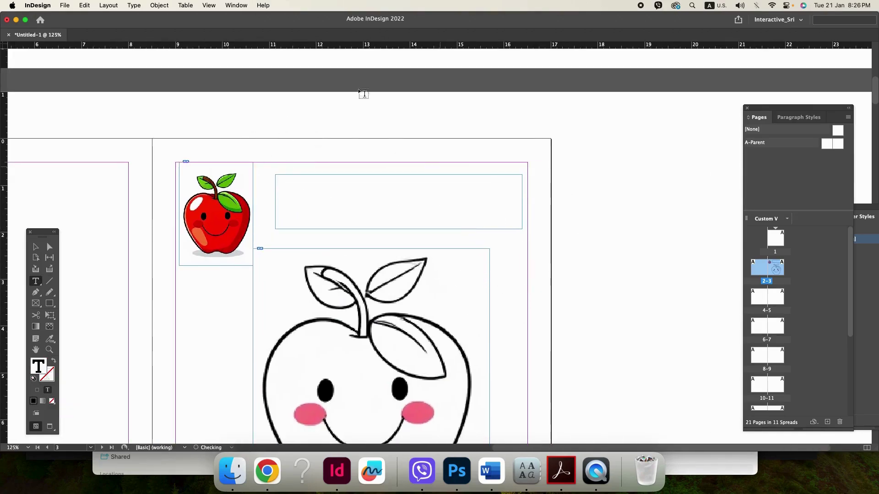
# Switch to the Advanced workspace and enter "a happy apple" in the page 3 text frame.
pyautogui.click(235, 5)
pyautogui.moveTo(247, 29)
pyautogui.click(382, 55)
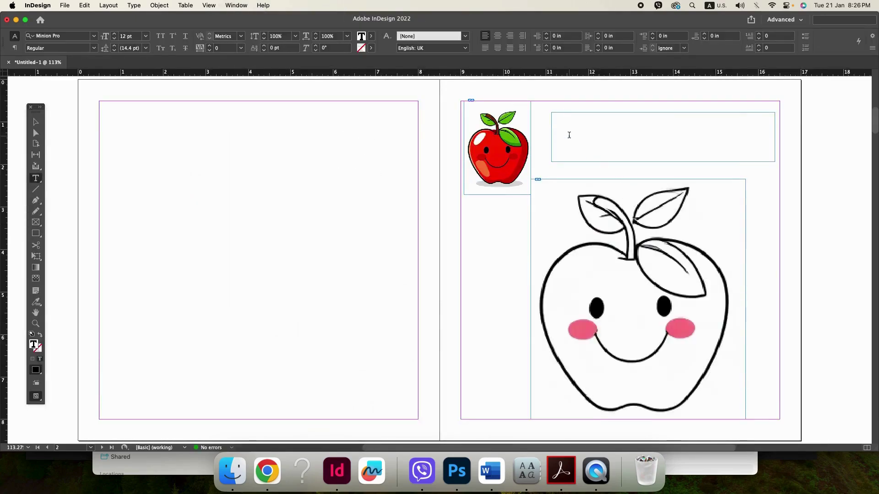
pyautogui.write('a happy apple')
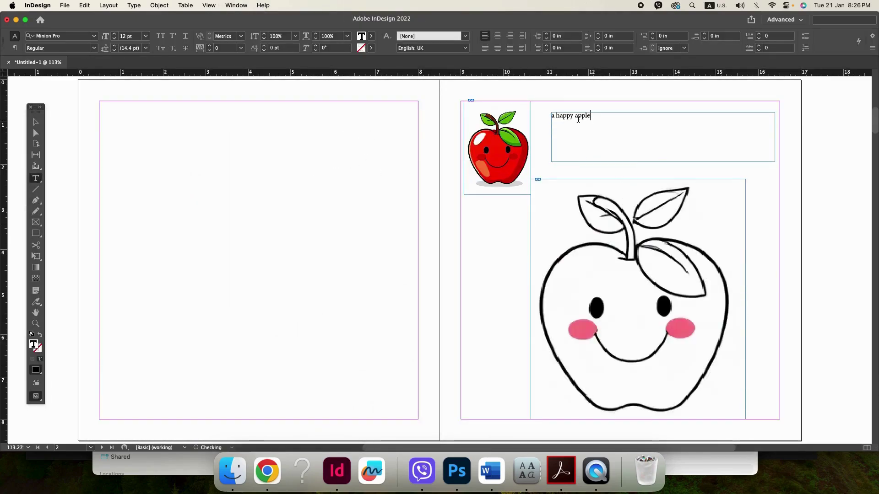
# Set the font of the "a happy apple" title to Akzidenz-Grotesk BQ Bold.
pyautogui.tripleClick(578, 118)
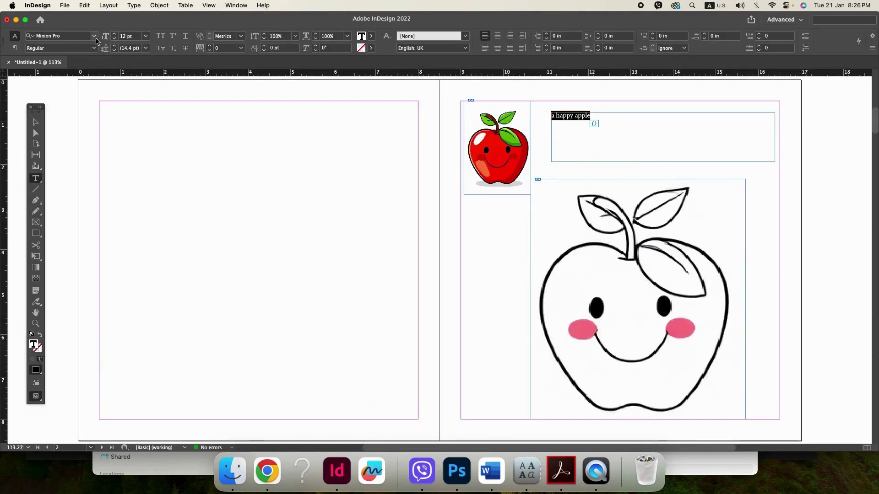
pyautogui.click(66, 37)
pyautogui.write('A')
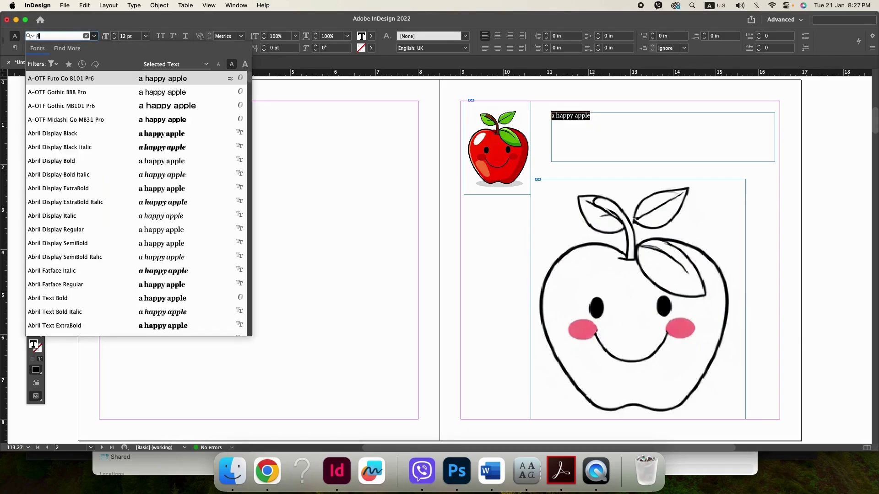
pyautogui.write('k')
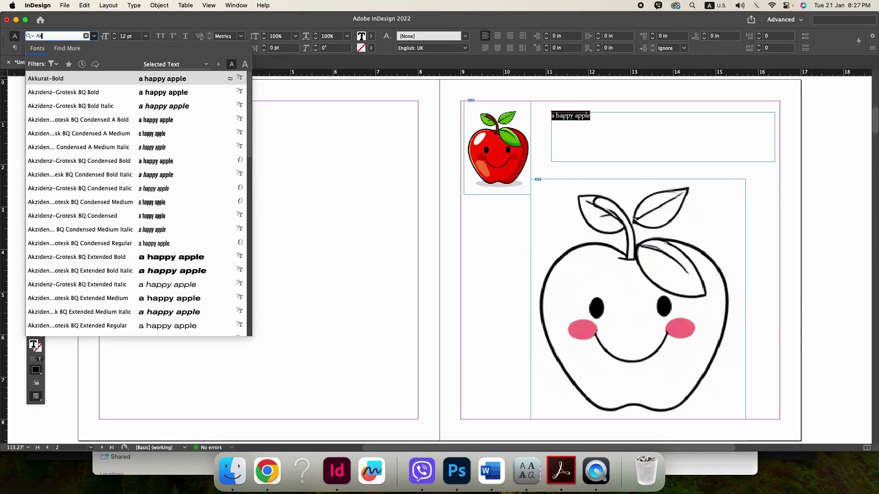
pyautogui.click(73, 93)
# Increase the size of the "a happy apple" title to 32 pt.
pyautogui.tripleClick(567, 115)
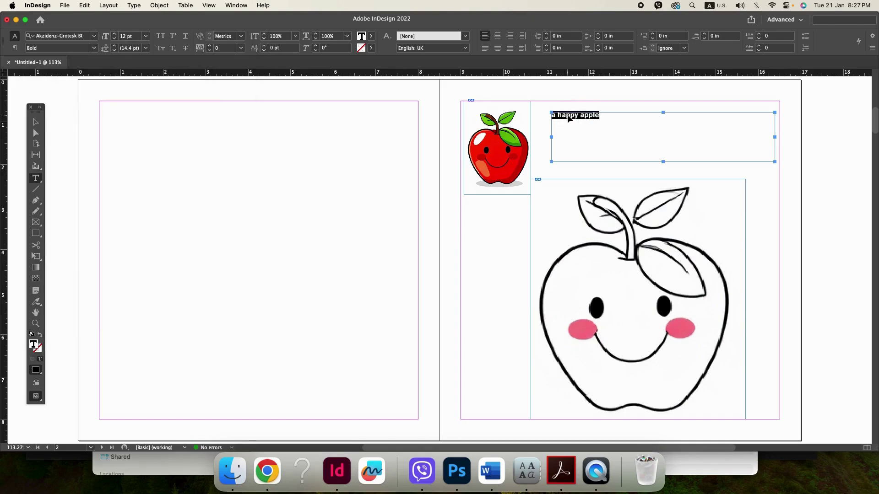
pyautogui.press('super+shift+period')
pyautogui.press('super+shift+period')
pyautogui.press('super+shift+period')
pyautogui.press('super+shift+period')
pyautogui.press('super+shift+period')
pyautogui.press('super+shift+period')
pyautogui.press('super+shift+period')
pyautogui.press('super+shift+period')
pyautogui.press('super+shift+period')
pyautogui.press('super+shift+period')
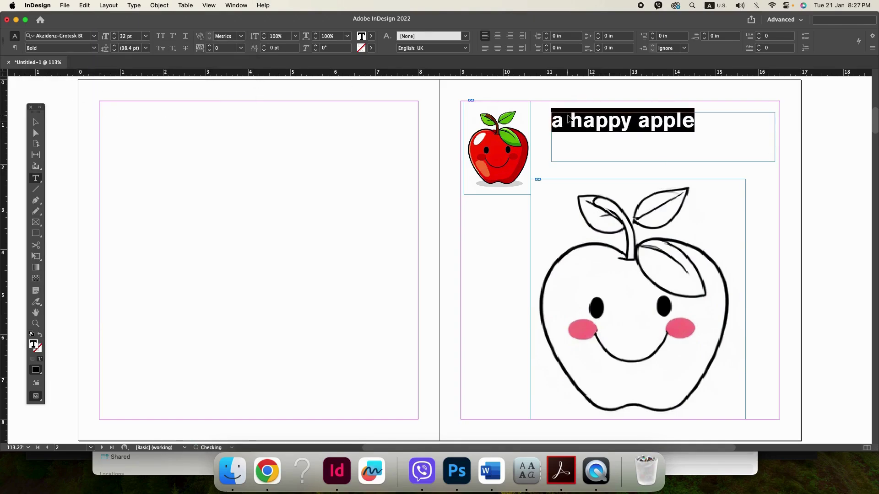
# Set the size of the "a happy apple" title to 42 pt.
pyautogui.press('super+shift+period')
pyautogui.press('super+shift+period')
pyautogui.press('super+shift+period')
pyautogui.press('super+shift+period')
pyautogui.press('super+shift+period')
pyautogui.press('super+shift+period')
pyautogui.press('super+shift+period')
pyautogui.press('super+shift+period')
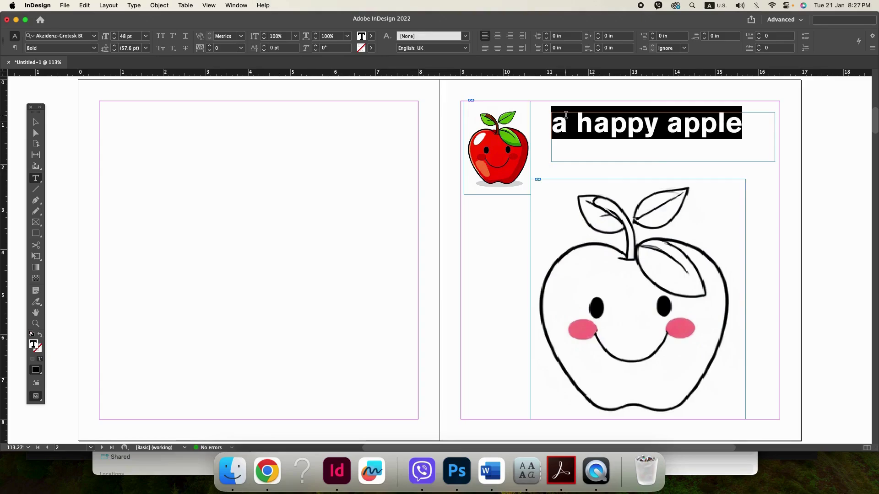
pyautogui.press('super+shift+comma')
pyautogui.press('super+shift+comma')
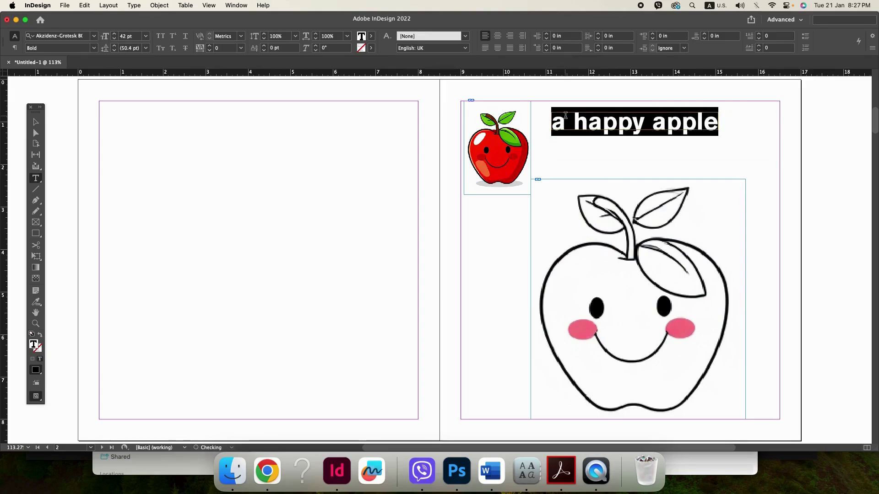
# Remove the fill colour from the "a happy apple" title so only letter outlines remain, and set it in All Caps.
pyautogui.tripleClick(567, 119)
pyautogui.click(373, 37)
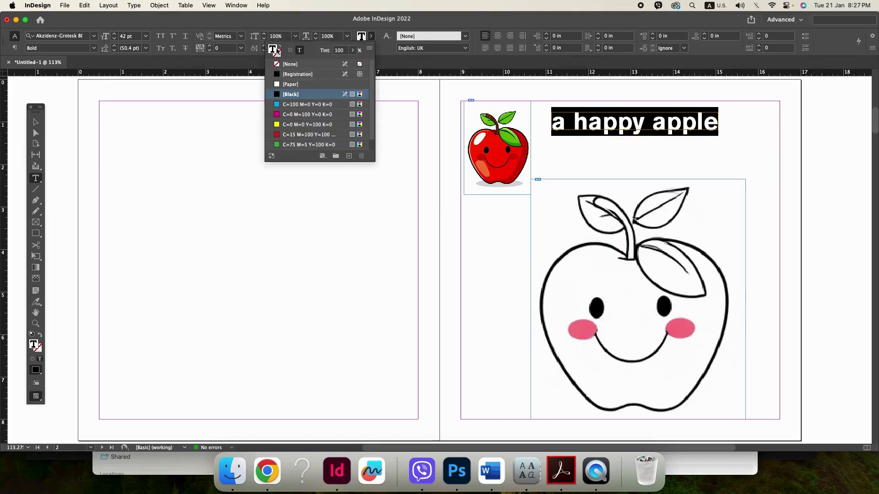
pyautogui.click(290, 64)
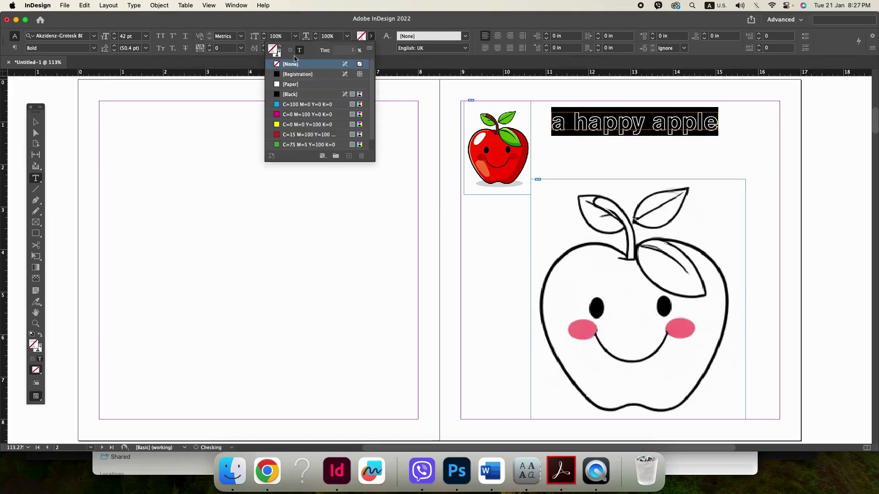
pyautogui.tripleClick(630, 123)
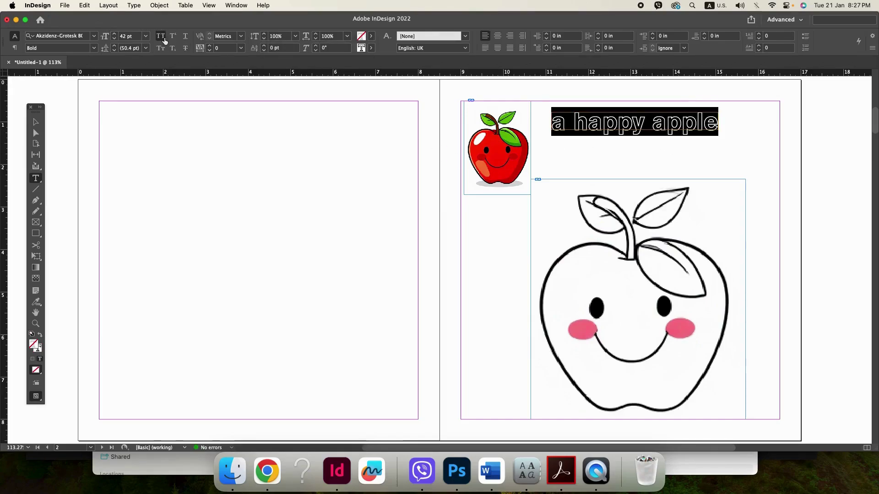
pyautogui.click(164, 39)
# Widen the apple title's text frame to about 4.73 in to fit the whole title on one line, and move the frame slightly down.
pyautogui.click(36, 122)
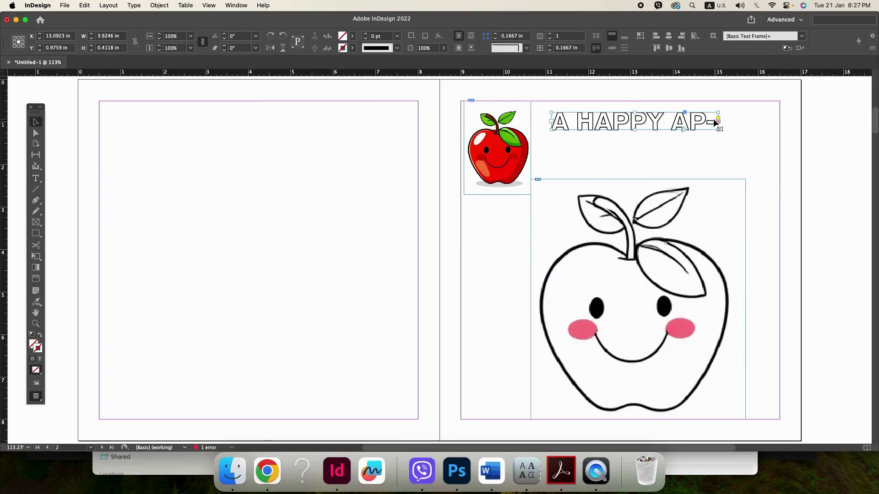
pyautogui.moveTo(716, 122); pyautogui.dragTo(789, 142)
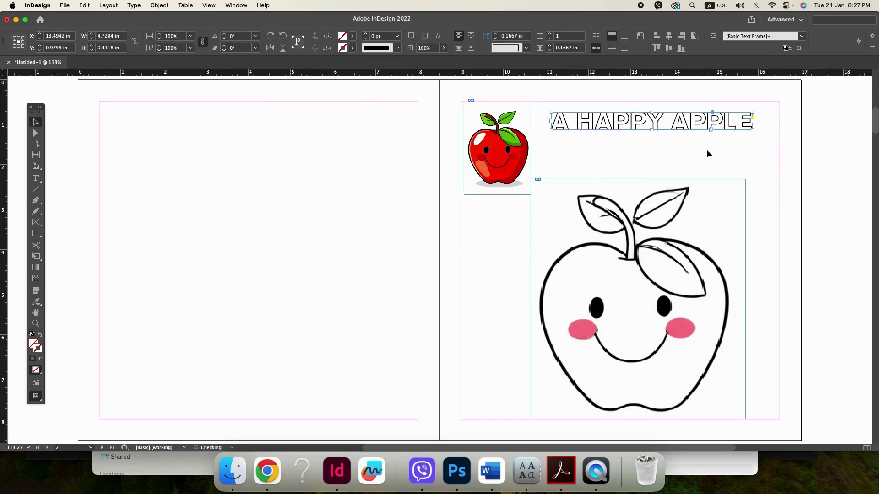
pyautogui.moveTo(652, 124); pyautogui.dragTo(660, 137)
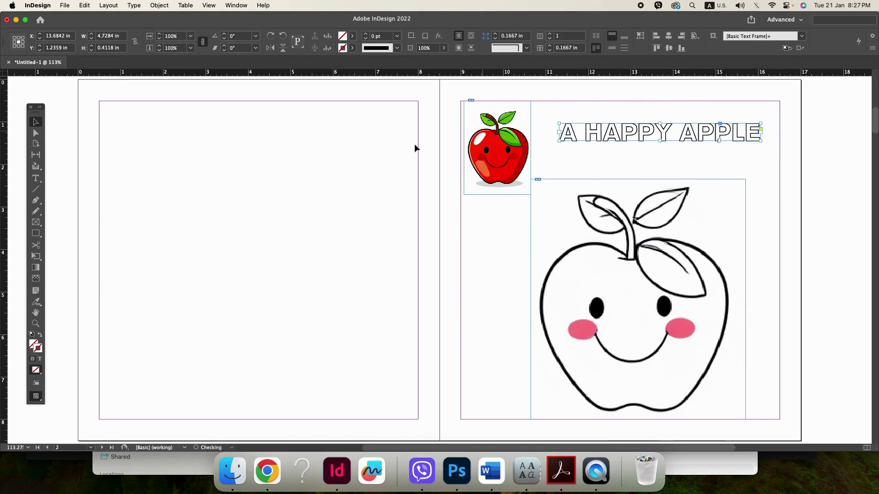
pyautogui.click(328, 172)
# Preview the finished apple page without guides and frame edges, and check it with Overprint Preview.
pyautogui.press('w')
pyautogui.scroll(-1, 325, 171)
pyautogui.moveTo(772, 269); pyautogui.dragTo(656, 247)
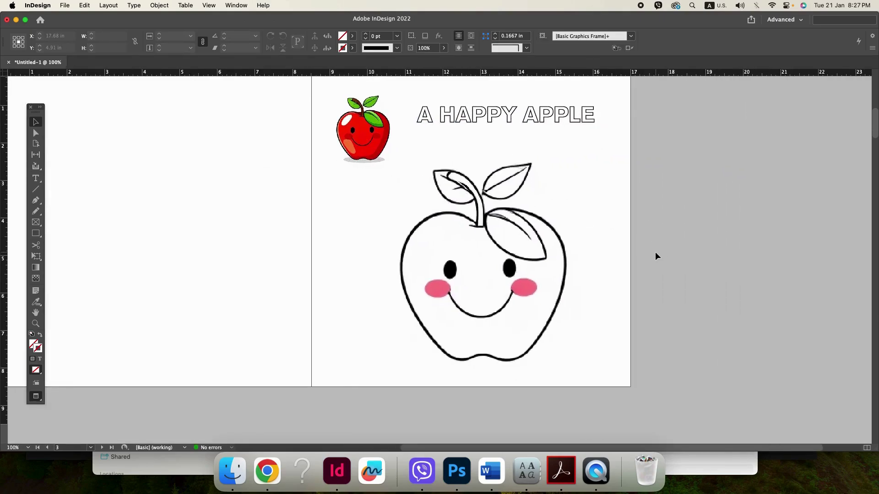
pyautogui.press('super+alt+shift+y')
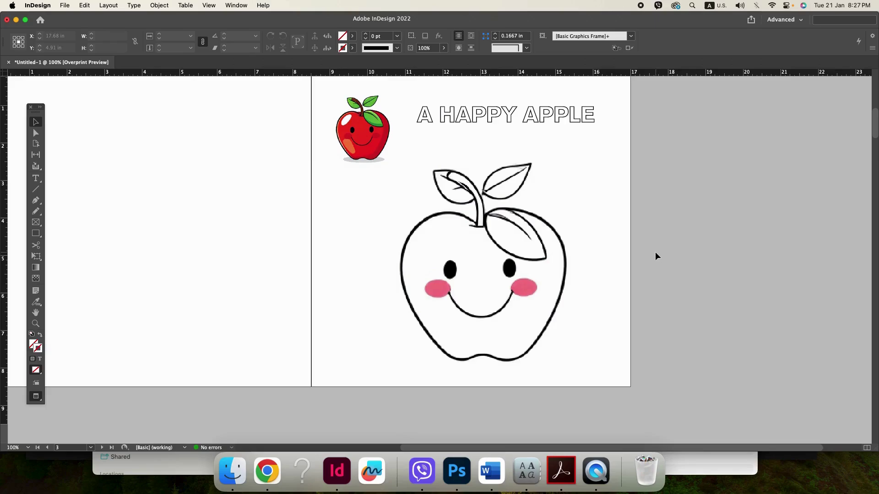
pyautogui.press('super+alt+shift+y')
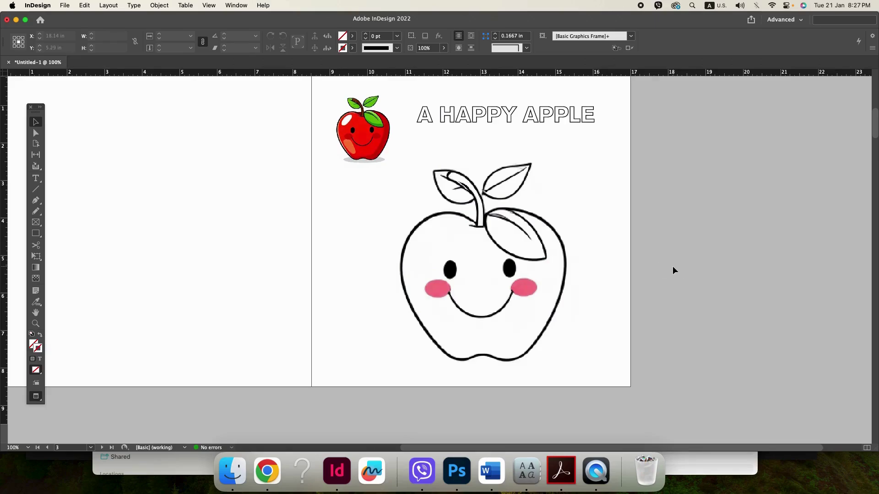
pyautogui.press('super+minus')
pyautogui.press('w')
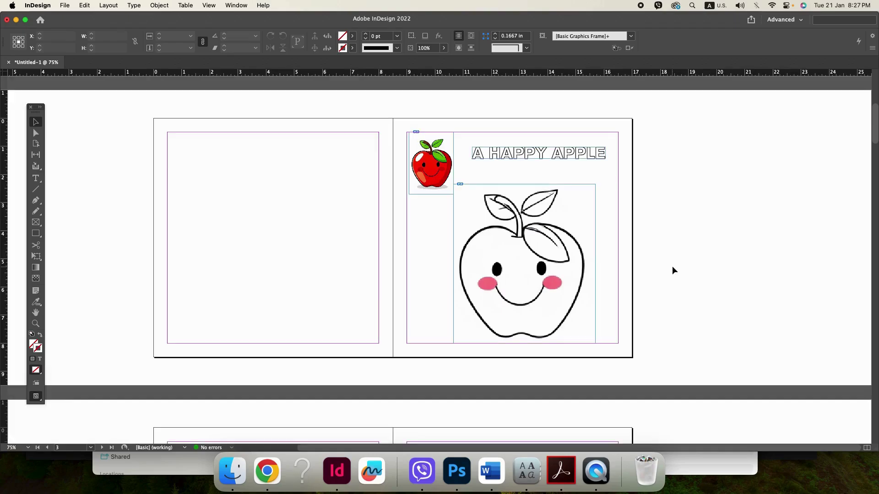
pyautogui.press('w')
pyautogui.click(551, 233)
pyautogui.press('w')
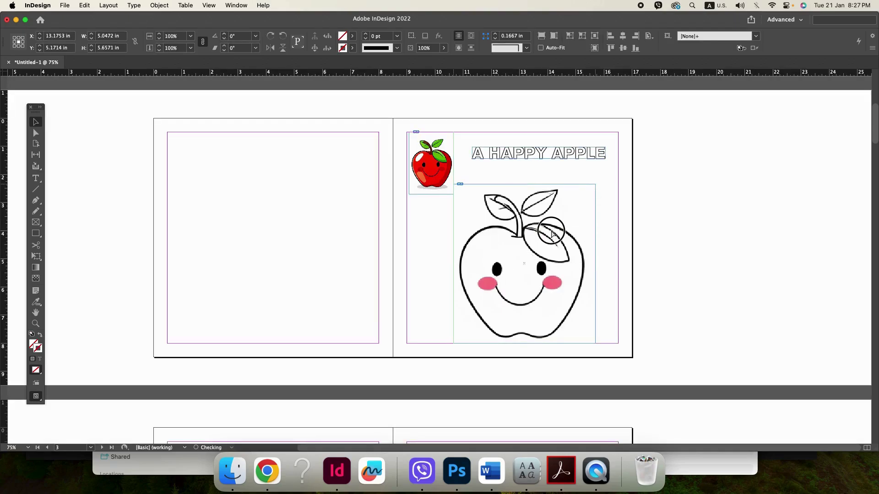
# Copy the coloured apple, title and outline apple from page 3 and paste them in place on page 5.
pyautogui.click(688, 268)
pyautogui.moveTo(679, 271); pyautogui.dragTo(528, 182)
pyautogui.scroll(-6, 587, 231)
pyautogui.rightClick(532, 222)
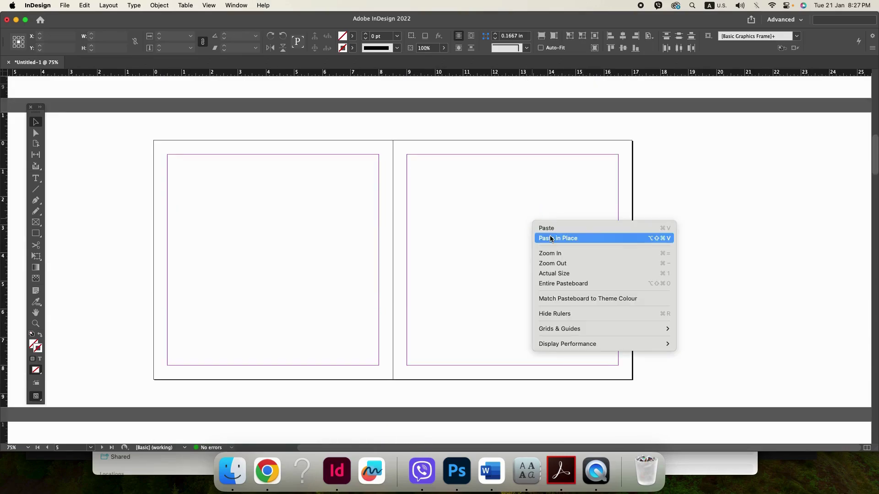
pyautogui.click(565, 237)
pyautogui.click(687, 269)
# Replace the small coloured apple on page 5 with "Image 2 - a cheerful banana.jpeg" from the Finder Link folder.
pyautogui.click(421, 197)
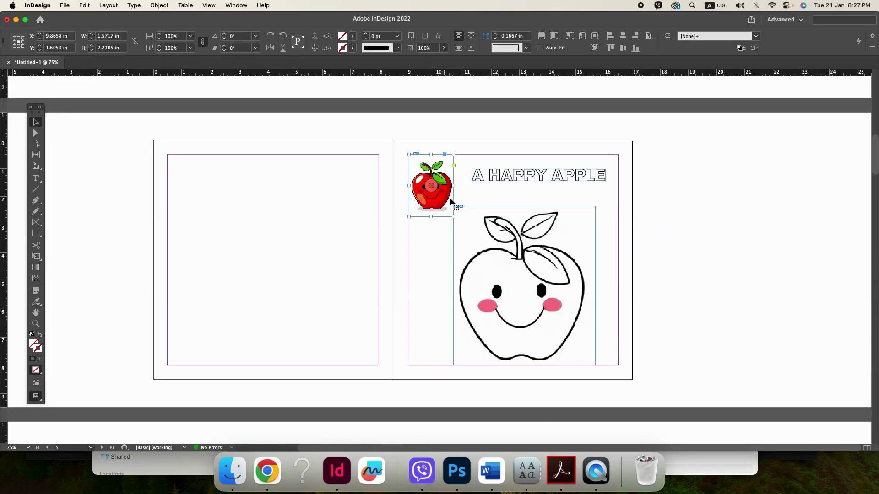
pyautogui.press('super+Tab')
pyautogui.click(314, 132)
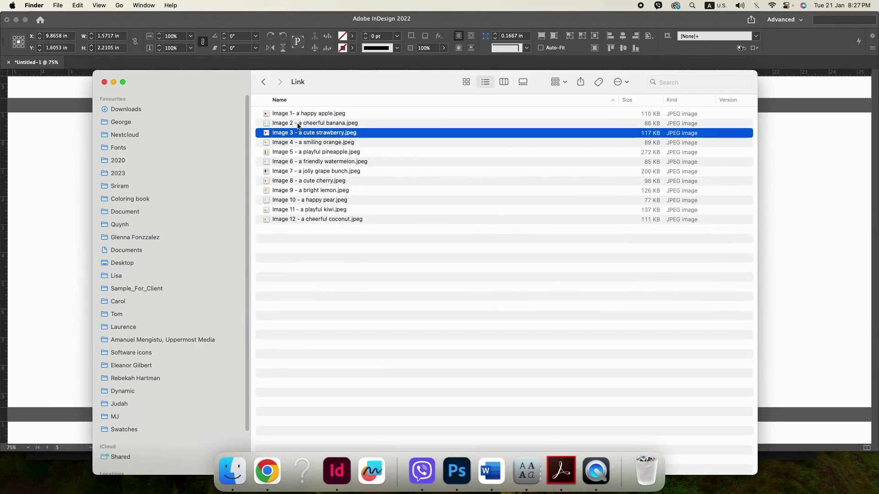
pyautogui.moveTo(297, 124); pyautogui.dragTo(413, 189)
pyautogui.press('super+Tab')
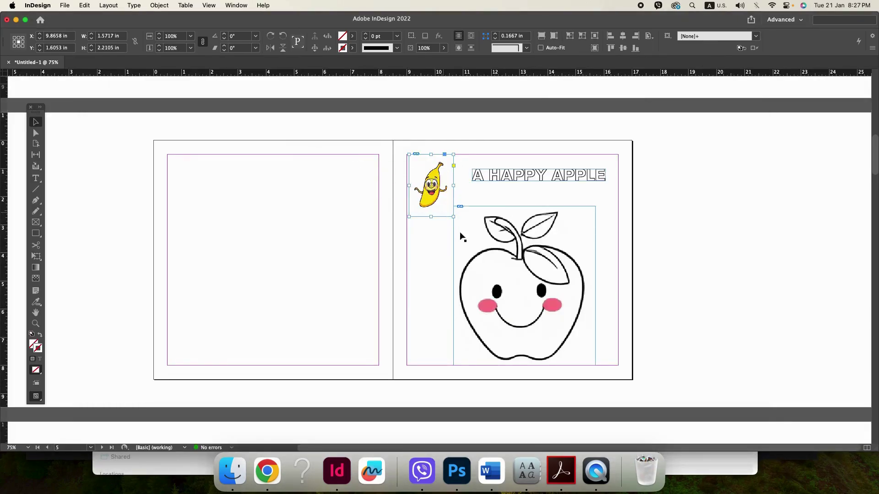
# Replace the large outline apple on page 5 with "Image 2 - a cheerful banana.jpeg".
pyautogui.press('super+Tab')
pyautogui.moveTo(352, 123); pyautogui.dragTo(513, 300)
pyautogui.press('super+Tab')
pyautogui.click(661, 326)
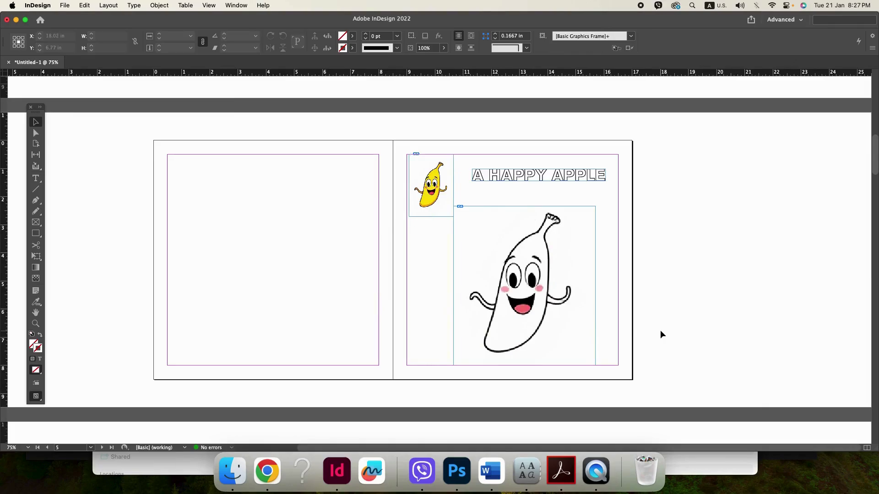
# Narrow the outline banana's frame on both sides and scale it with its image to about 4.65 × 6.00 in, then preview the page.
pyautogui.click(595, 289)
pyautogui.moveTo(594, 285); pyautogui.dragTo(578, 286)
pyautogui.moveTo(456, 285); pyautogui.dragTo(463, 285)
pyautogui.moveTo(520, 365)
pyautogui.mouseDown()
pyautogui.moveTo(520, 355)
pyautogui.moveTo(520, 365)
pyautogui.mouseUp()
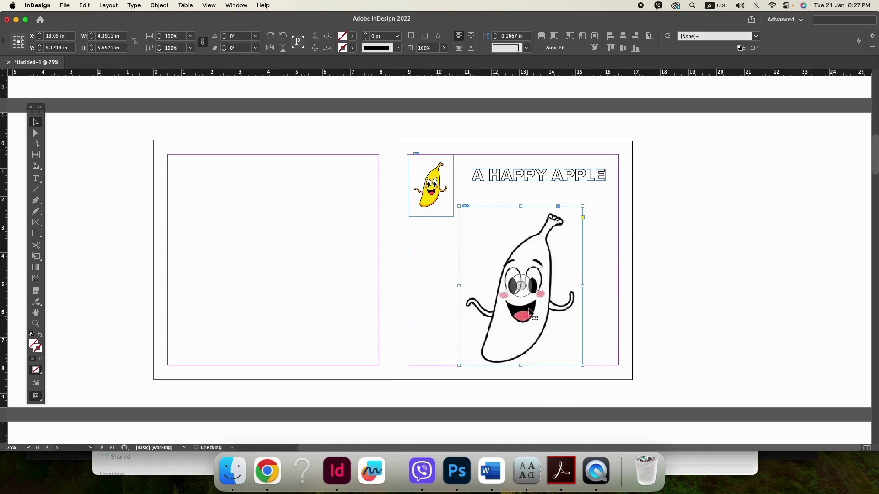
pyautogui.moveTo(521, 206); pyautogui.dragTo(521, 193)
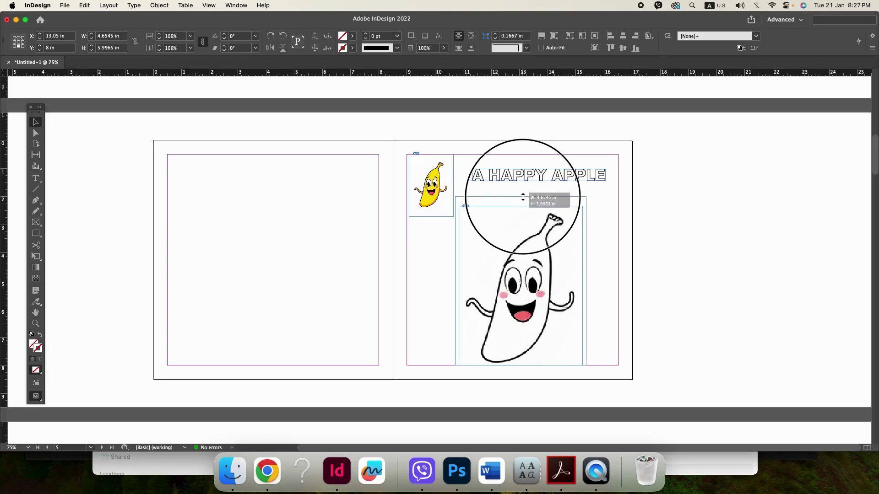
pyautogui.click(676, 267)
pyautogui.press('w')
pyautogui.press('w')
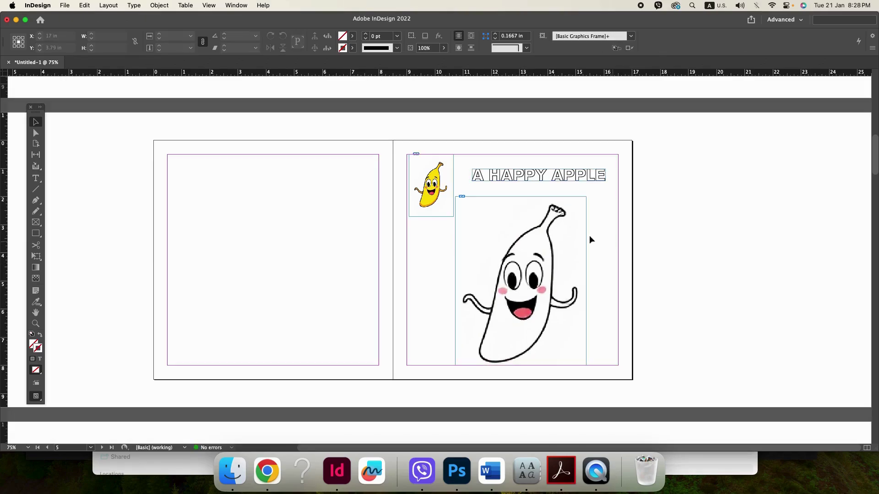
# Copy "a cheerful banana" from the Image 2 file name in Finder and replace the page 5 title with it.
pyautogui.click(539, 242)
pyautogui.press('super+Tab')
pyautogui.click(262, 248)
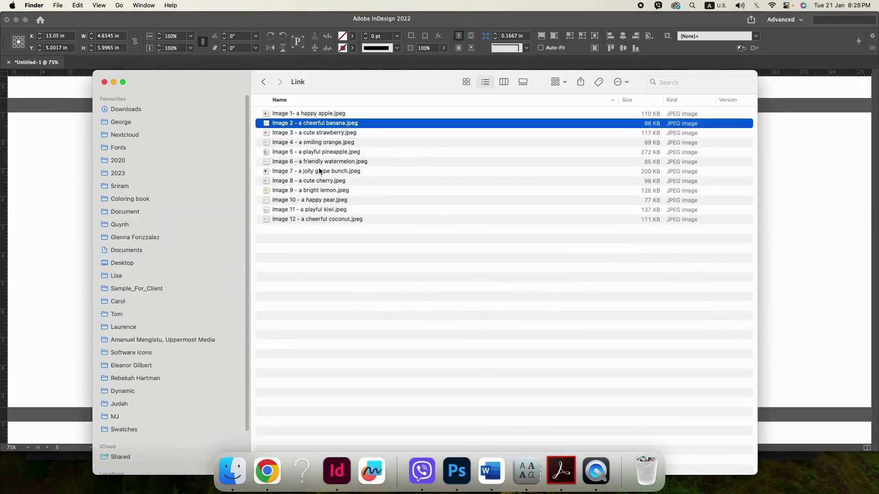
pyautogui.press('Return')
pyautogui.press('Right')
pyautogui.hotkey('shift', 'Left')
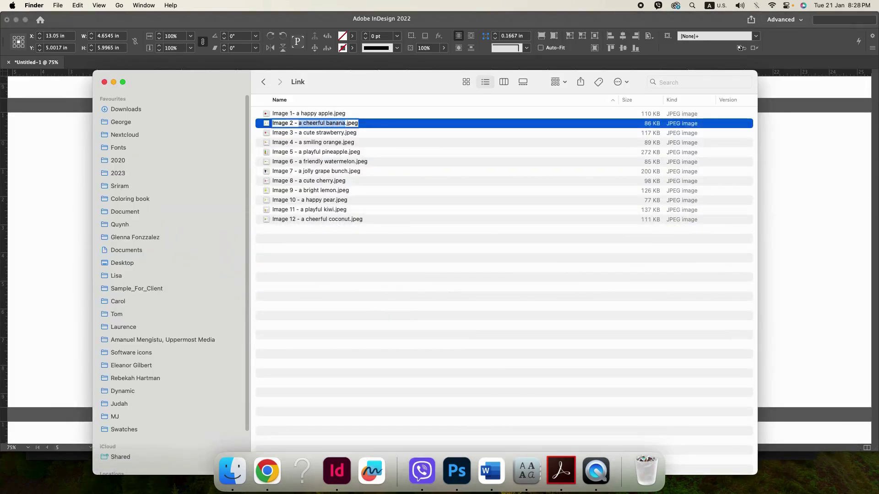
pyautogui.press('super+c')
pyautogui.press('super+Tab')
pyautogui.doubleClick(529, 171)
pyautogui.press('super+a')
pyautogui.press('super+v')
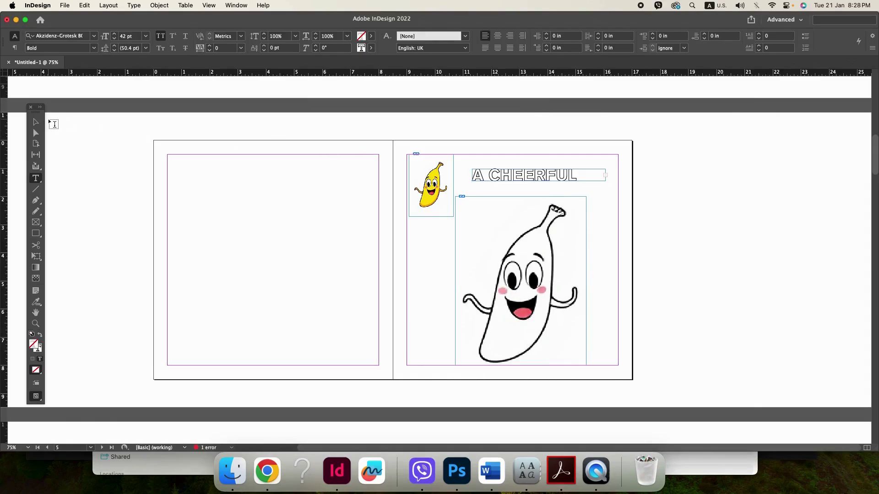
# Deepen the banana title's frame to show both lines, move it up clear of the outline banana, and centre the text.
pyautogui.click(40, 122)
pyautogui.click(542, 183)
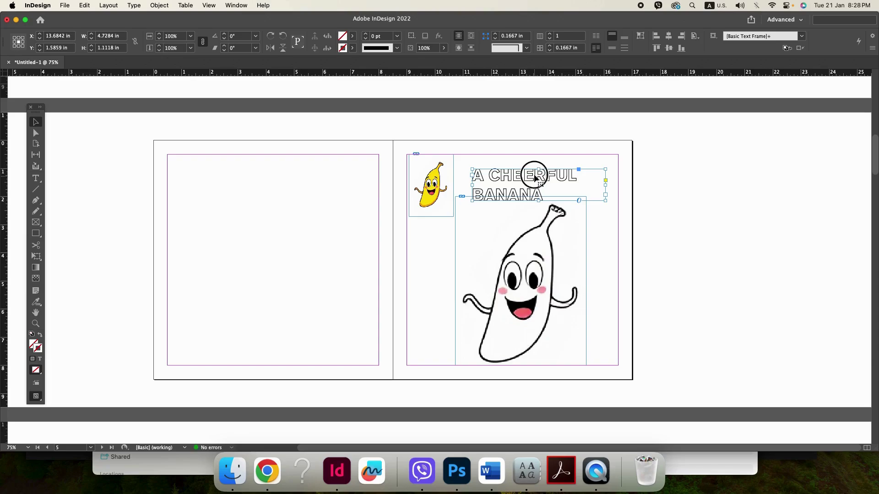
pyautogui.moveTo(534, 176); pyautogui.dragTo(533, 165)
pyautogui.press('super+shift+c')
pyautogui.click(673, 218)
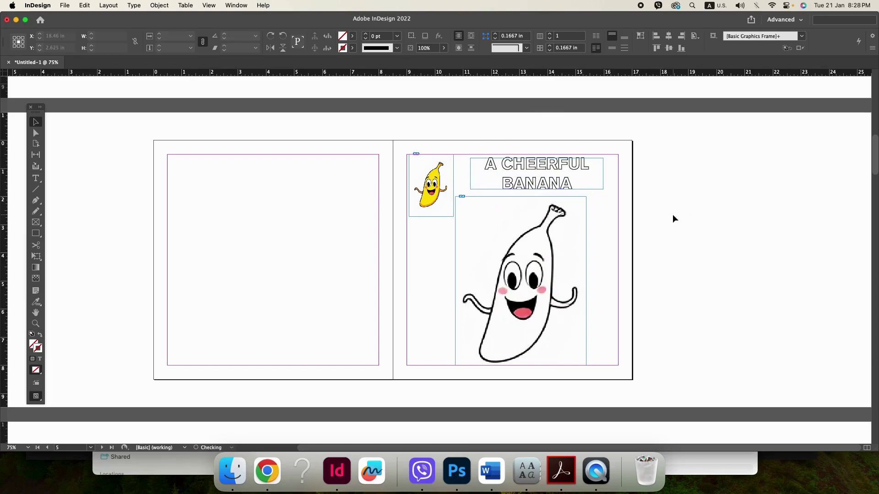
pyautogui.click(672, 219)
pyautogui.press('w')
pyautogui.press('w')
# Copy the banana title and both banana pictures from page 5 to the next spread's right-hand page.
pyautogui.moveTo(654, 293); pyautogui.dragTo(436, 169)
pyautogui.scroll(-5, 685, 284)
pyautogui.scroll(-5, 686, 284)
pyautogui.rightClick(521, 230)
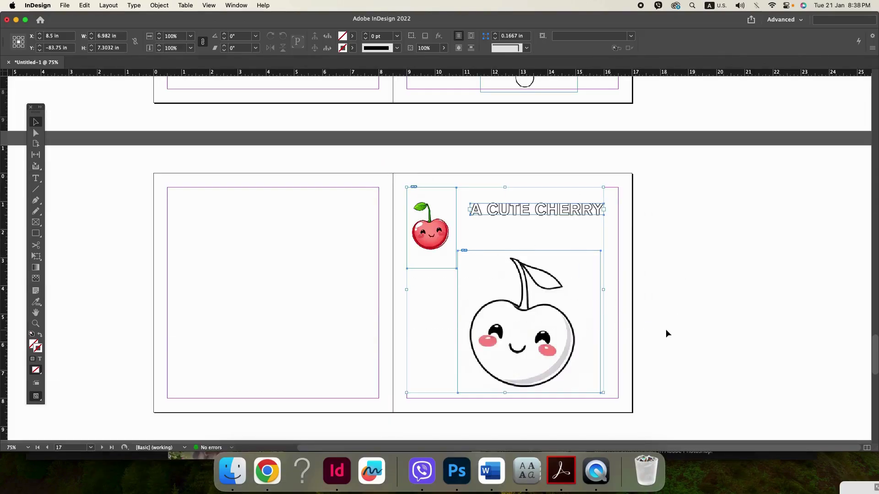
# Paste the cherry title and both cherry pictures in place on page 21.
pyautogui.click(666, 327)
pyautogui.scroll(-15, 666, 326)
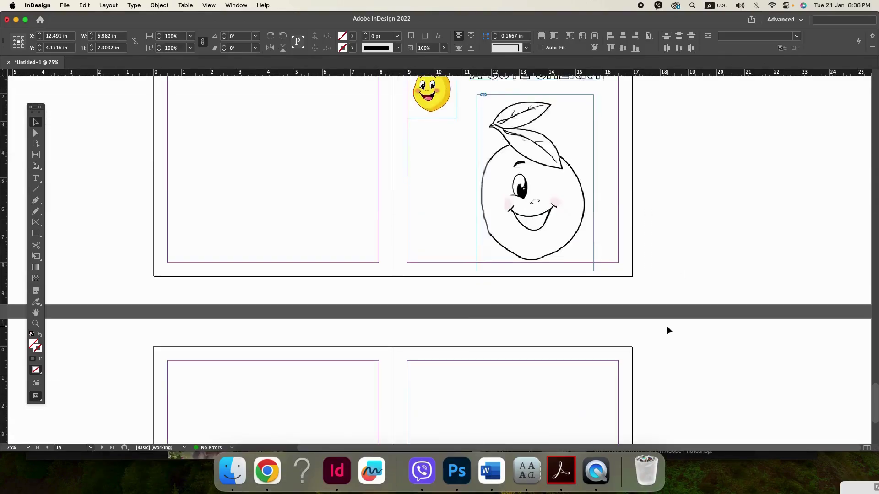
pyautogui.rightClick(542, 311)
pyautogui.click(563, 331)
pyautogui.scroll(-1, 655, 325)
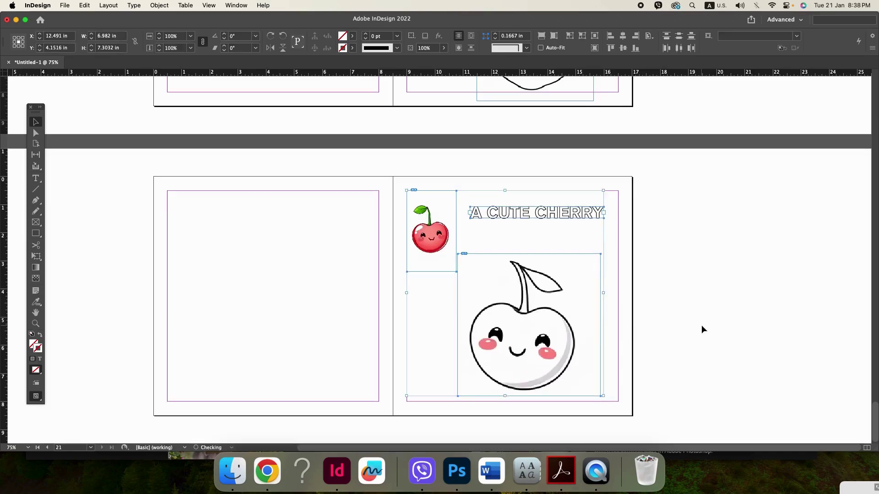
# Replace the large outline cherry on page 21 with "Image 10 - a happy pear.jpeg" from the Finder Link folder.
pyautogui.press('super+Tab')
pyautogui.click(328, 245)
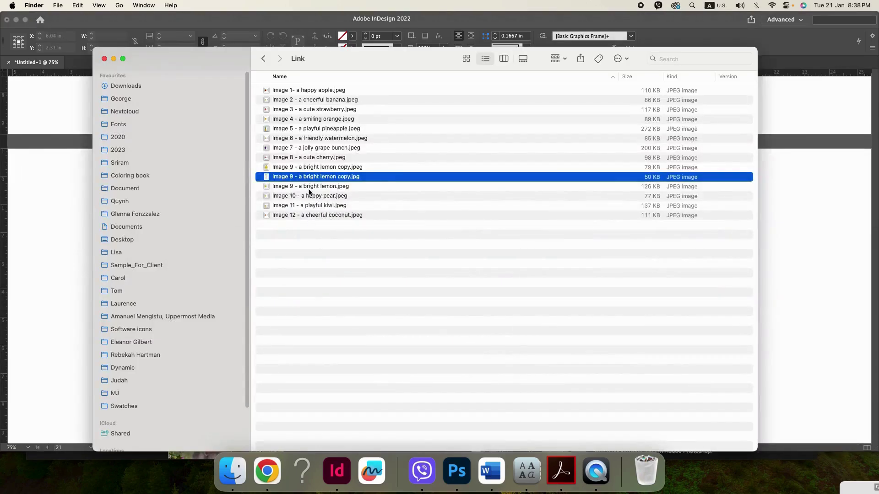
pyautogui.moveTo(309, 195); pyautogui.dragTo(522, 300)
# Move the outline pear image down about 0.7 in inside its frame so its stem is fully shown.
pyautogui.click(545, 304)
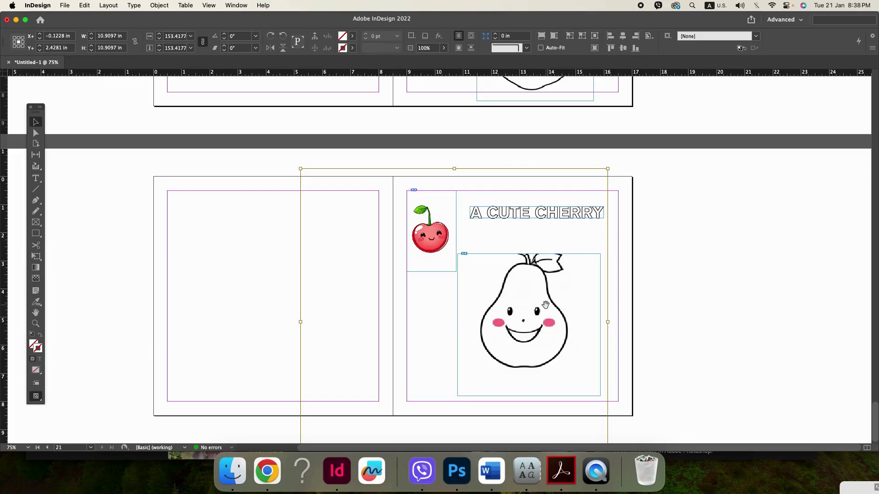
pyautogui.hotkey('shift', 'Down')
pyautogui.hotkey('shift', 'Down')
pyautogui.hotkey('shift', 'Down')
pyautogui.hotkey('shift', 'Down')
pyautogui.hotkey('shift', 'Down')
pyautogui.hotkey('shift', 'Down')
pyautogui.hotkey('shift', 'Down')
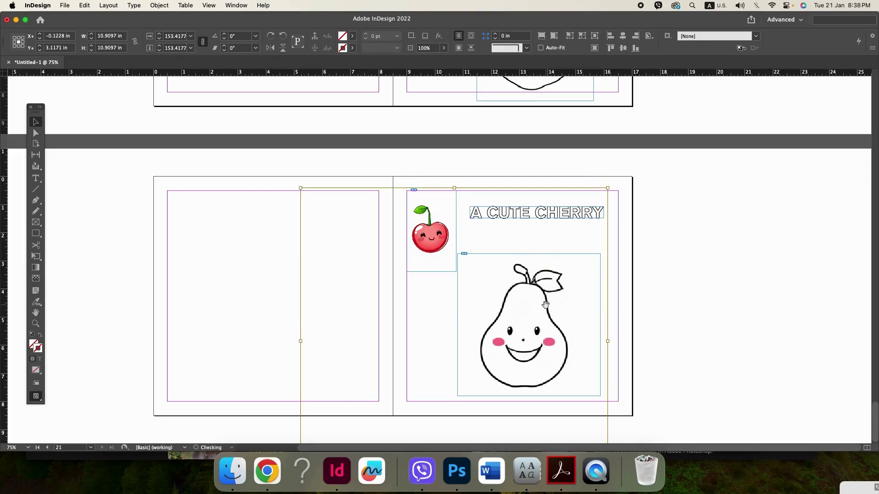
pyautogui.press('super+shift+a')
# Replace the small coloured cherry on page 21 with "Image 10 - a happy pear.jpeg".
pyautogui.click(442, 249)
pyautogui.press('super+Tab')
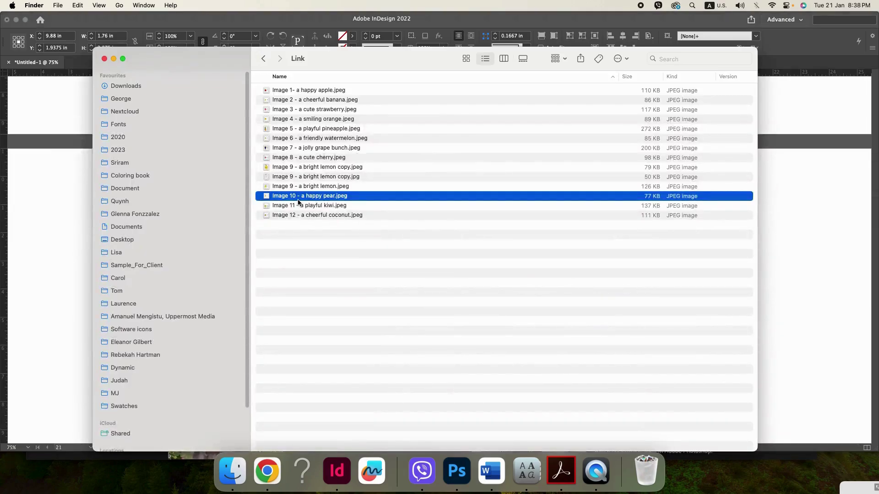
pyautogui.moveTo(290, 200); pyautogui.dragTo(395, 233)
# Enlarge the coloured pear image inside its frame to about 69.5% scale.
pyautogui.click(431, 231)
pyautogui.moveTo(507, 233); pyautogui.dragTo(513, 235)
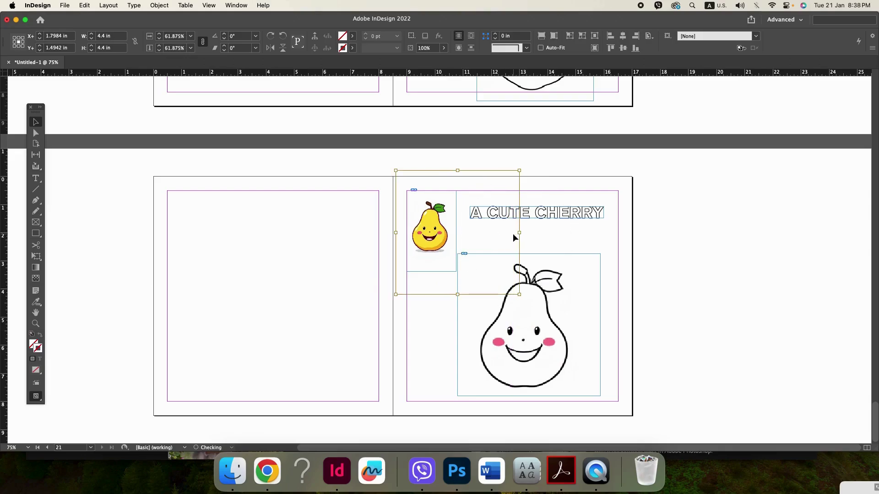
pyautogui.moveTo(395, 233); pyautogui.dragTo(393, 233)
pyautogui.moveTo(532, 234); pyautogui.dragTo(532, 235)
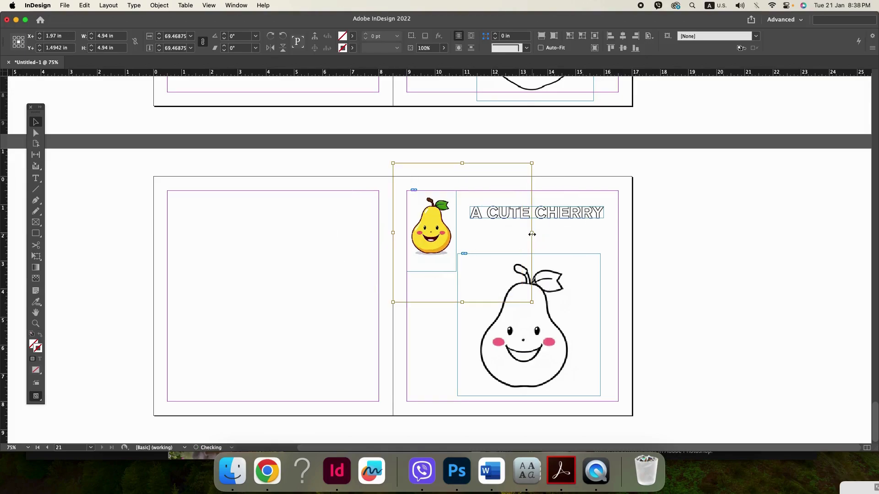
# Nudge the coloured pear image down about 0.1 in inside its frame.
pyautogui.hotkey('shift', 'Down')
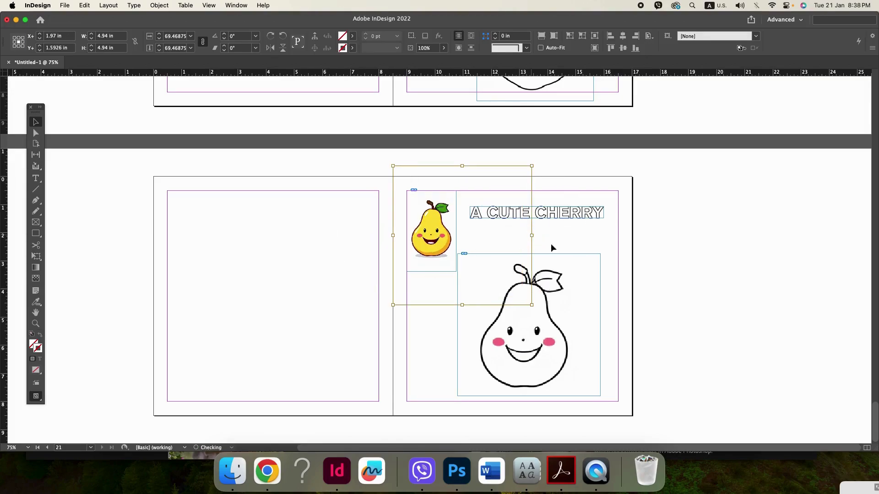
pyautogui.click(705, 335)
pyautogui.moveTo(701, 313); pyautogui.dragTo(442, 193)
pyautogui.click(745, 305)
# Replace the title on page 21 with "A HAPPY PEAR", copied from the pear image's file name in the Finder Link folder.
pyautogui.press('super+Tab')
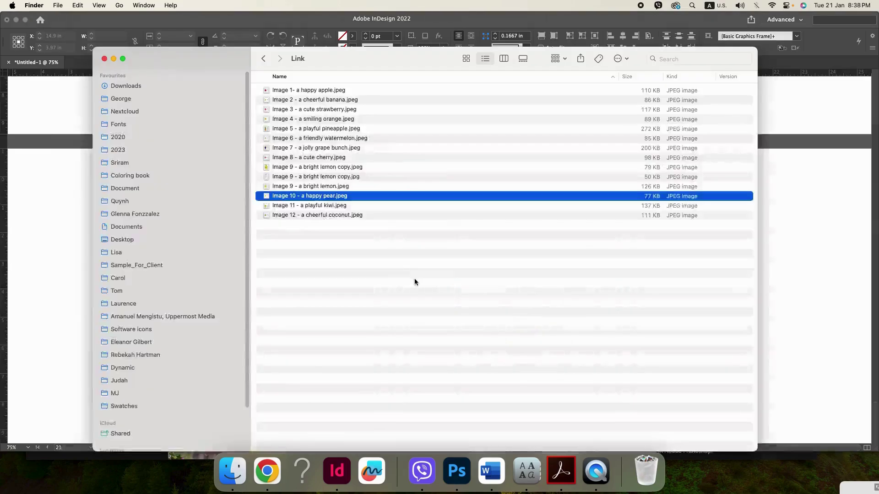
pyautogui.press('Return')
pyautogui.press('Right')
pyautogui.hotkey('shift', 'Left')
pyautogui.hotkey('shift', 'Left')
pyautogui.hotkey('shift', 'Left')
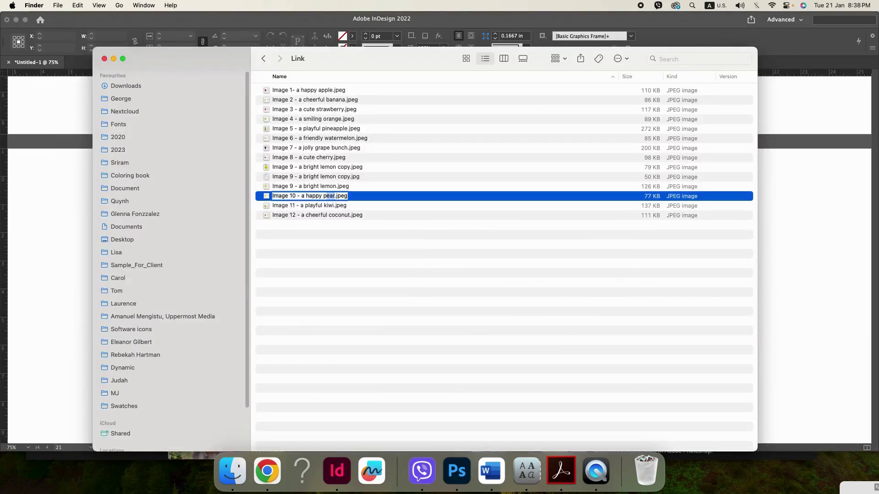
pyautogui.press('super+c')
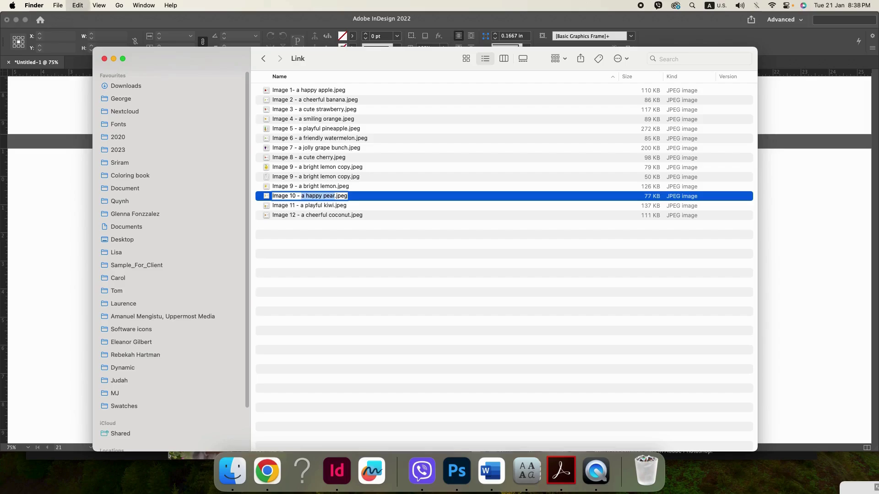
pyautogui.press('super+Tab')
pyautogui.doubleClick(491, 215)
pyautogui.press('super+a')
pyautogui.press('super+v')
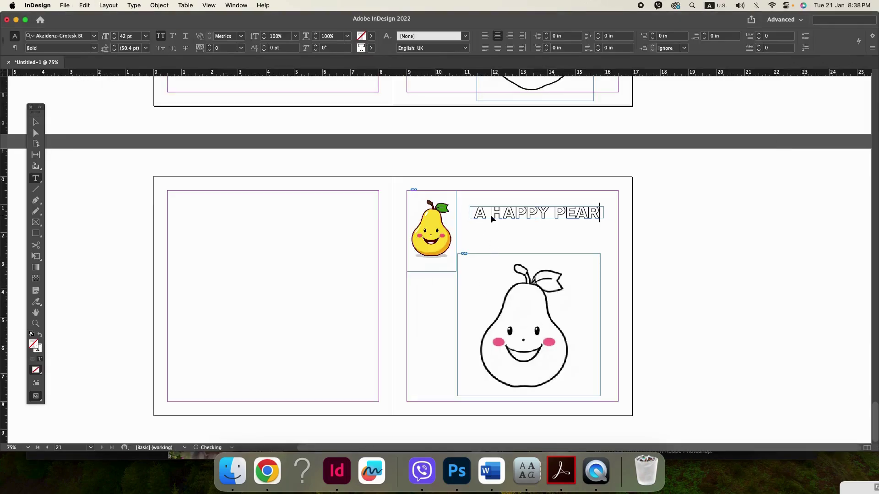
# Replace the title on the lemon page 19 with "A BRIGHT LEMON", copied from the lemon image's file name in Finder.
pyautogui.scroll(10, 491, 215)
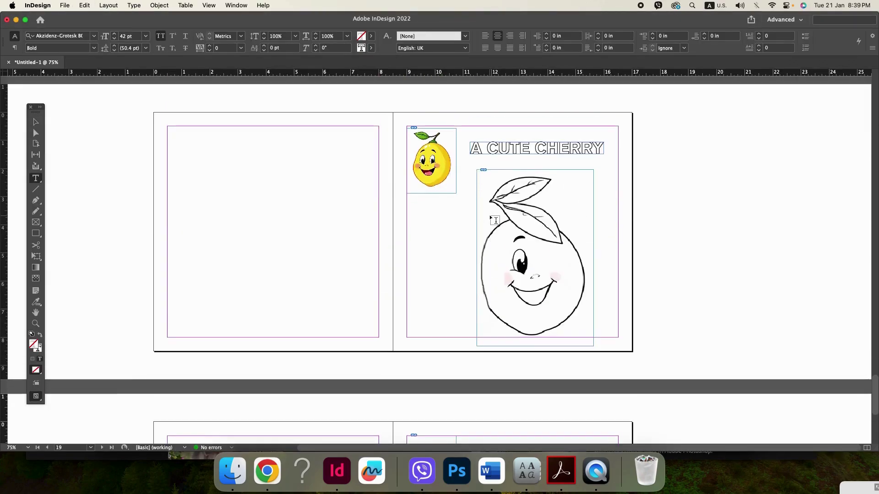
pyautogui.press('super+Tab')
pyautogui.press('Up')
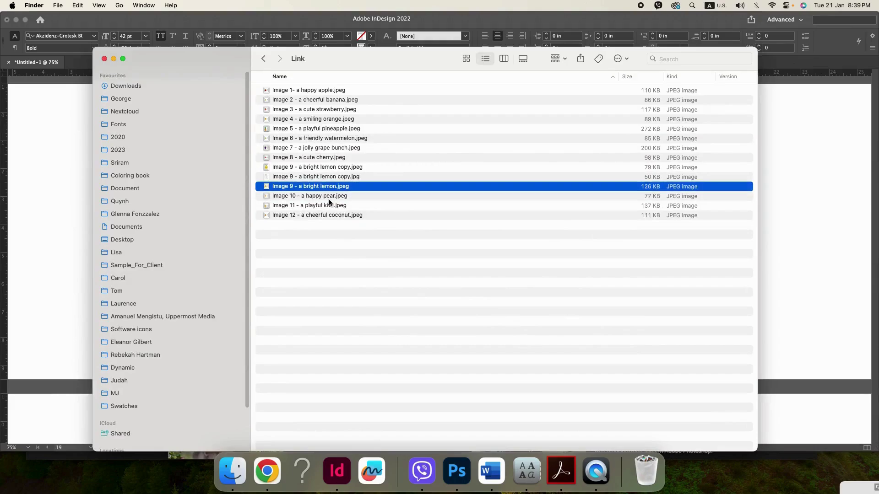
pyautogui.press('Return')
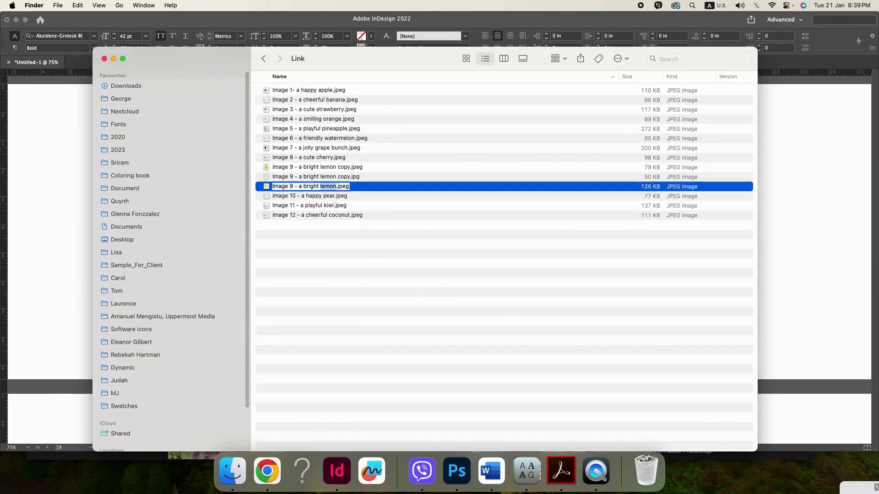
pyautogui.press('super+Tab')
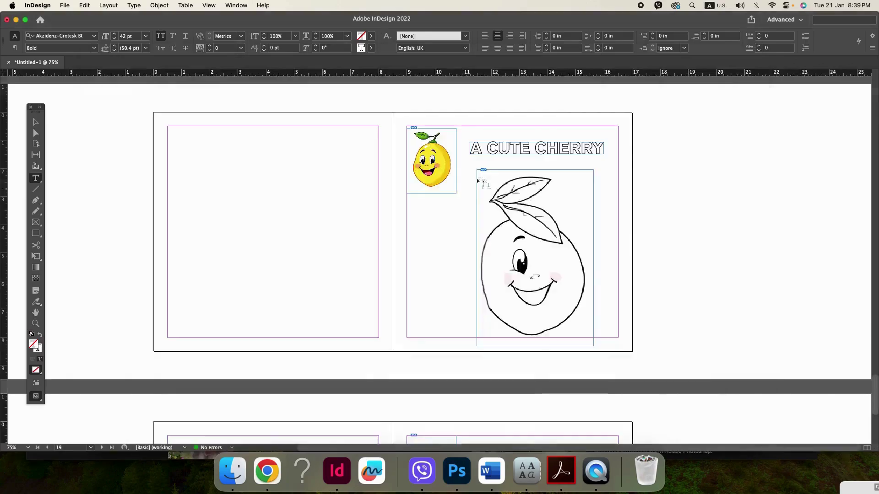
pyautogui.press('super+a')
pyautogui.press('super+v')
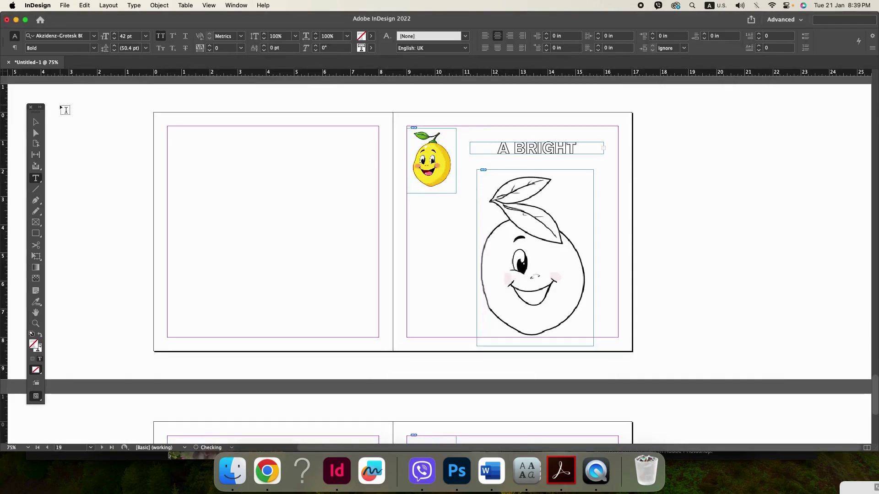
# Fit the lemon title's text frame to its content.
pyautogui.press('Escape')
pyautogui.press('super+alt+c')
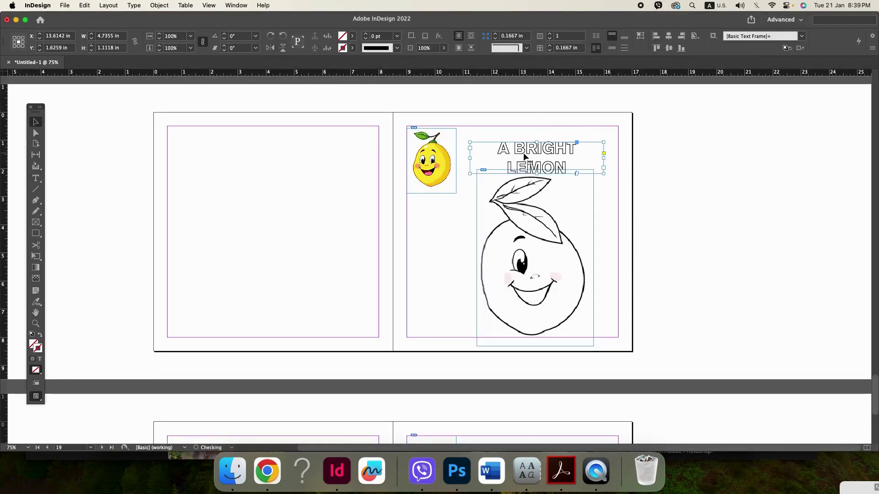
pyautogui.click(657, 240)
# Add a two-page spread after page 21 and paste the copied pear title and both pictures in place on its right-hand page.
pyautogui.scroll(-5, 656, 240)
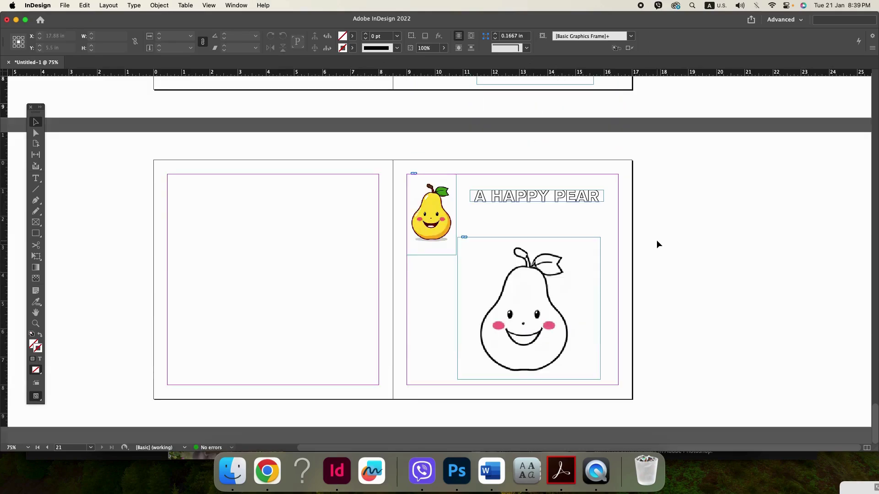
pyautogui.moveTo(670, 302); pyautogui.dragTo(408, 179)
pyautogui.click(683, 272)
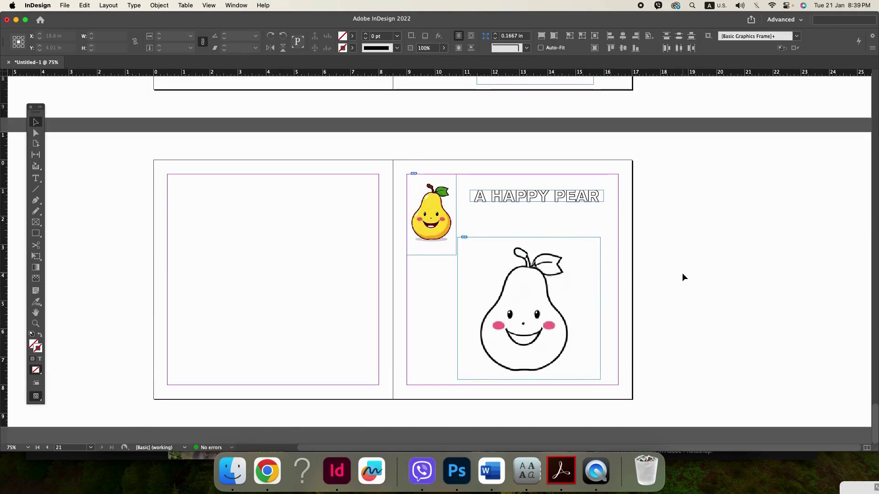
pyautogui.press('super+shift+p')
pyautogui.press('super+shift+p')
pyautogui.rightClick(527, 210)
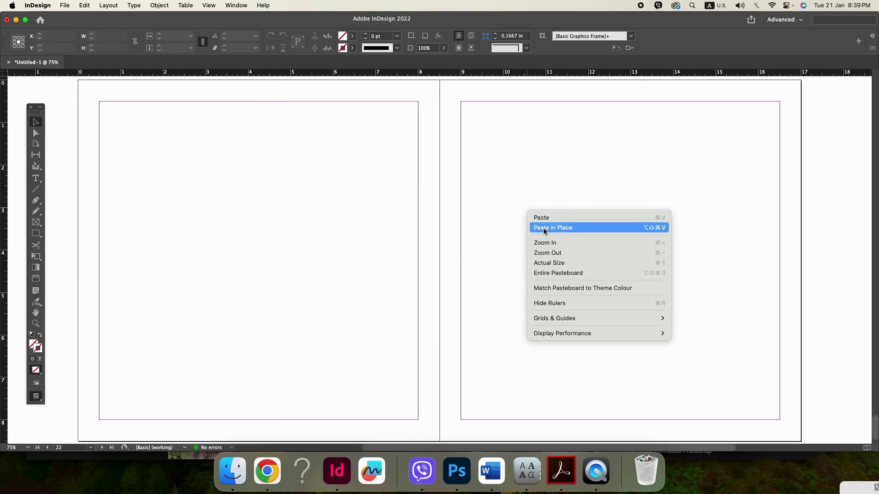
pyautogui.click(544, 231)
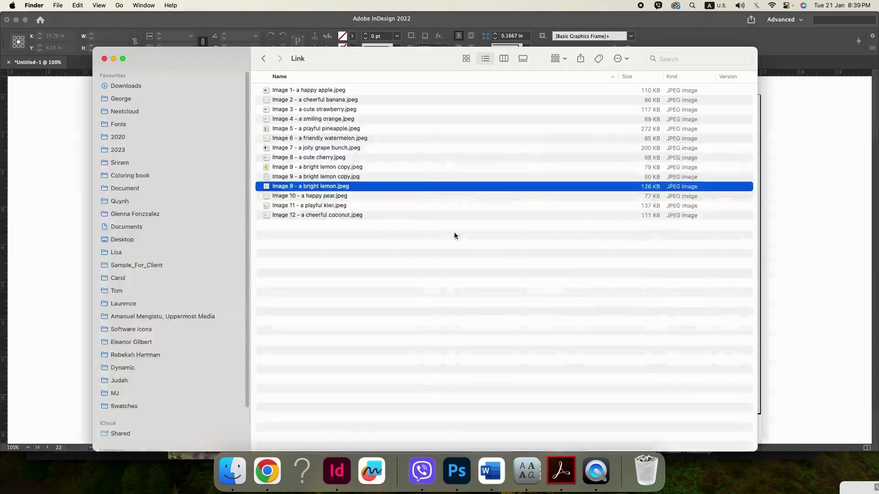
# Preview "Image 11 - a playful kiwi.jpeg" in the Finder Link folder and replace the new page's large outline pear with it.
pyautogui.press('Down')
pyautogui.press('space')
pyautogui.press('space')
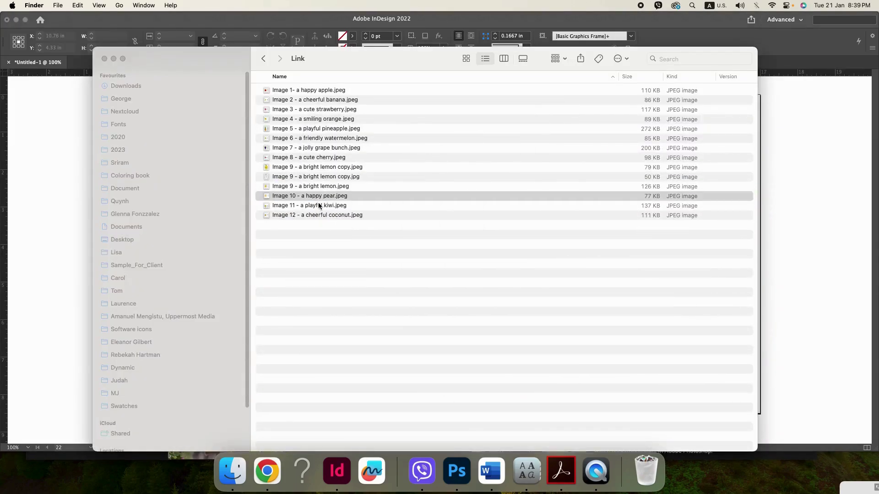
pyautogui.click(319, 206)
pyautogui.press('space')
pyautogui.press('space')
pyautogui.moveTo(315, 206); pyautogui.dragTo(644, 289)
pyautogui.click(643, 288)
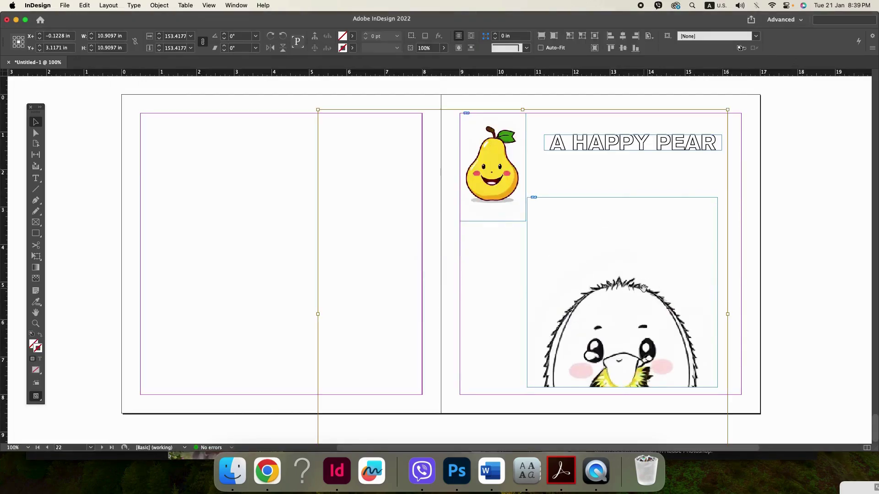
# Move the outline kiwi image up about 2.6 in inside its frame until its feet are fully shown.
pyautogui.hotkey('shift', 'Up')
pyautogui.hotkey('shift', 'Up')
pyautogui.hotkey('shift', 'Up')
pyautogui.hotkey('shift', 'Up')
pyautogui.hotkey('shift', 'Up')
pyautogui.hotkey('shift', 'Up')
pyautogui.hotkey('shift', 'Up')
pyautogui.hotkey('shift', 'Up')
pyautogui.hotkey('shift', 'Up')
pyautogui.hotkey('shift', 'Up')
pyautogui.hotkey('shift', 'Up')
pyautogui.hotkey('shift', 'Up')
pyautogui.hotkey('shift', 'Up')
pyautogui.hotkey('shift', 'Up')
pyautogui.hotkey('shift', 'Up')
pyautogui.hotkey('shift', 'Up')
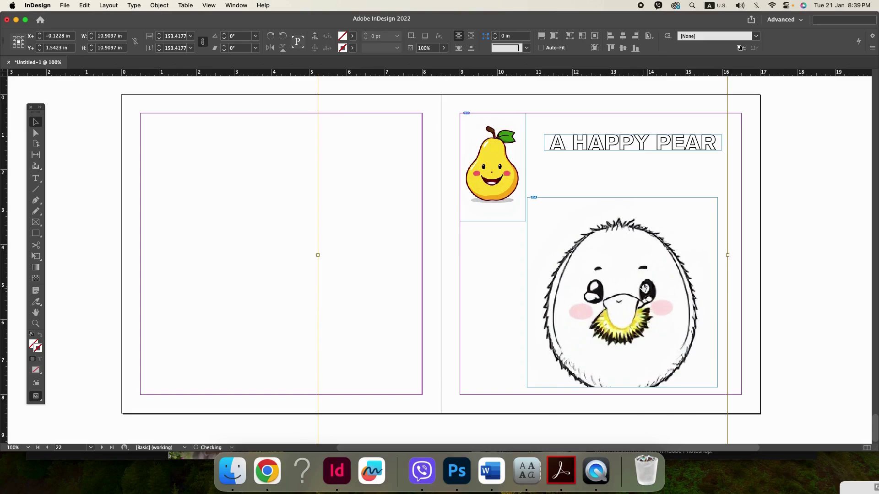
pyautogui.hotkey('shift', 'Up')
pyautogui.hotkey('shift', 'Up')
pyautogui.hotkey('shift', 'Up')
pyautogui.hotkey('shift', 'Up')
pyautogui.hotkey('shift', 'Up')
pyautogui.hotkey('shift', 'Up')
pyautogui.hotkey('shift', 'Up')
pyautogui.hotkey('shift', 'Up')
pyautogui.hotkey('shift', 'Up')
pyautogui.hotkey('shift', 'Up')
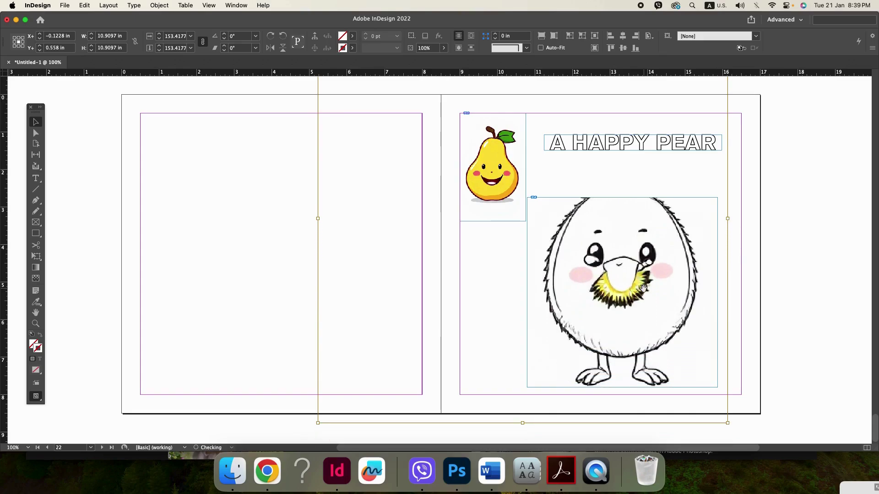
# Extend the top edge of the outline kiwi's frame upward to a height of about 5.73 in.
pyautogui.click(612, 202)
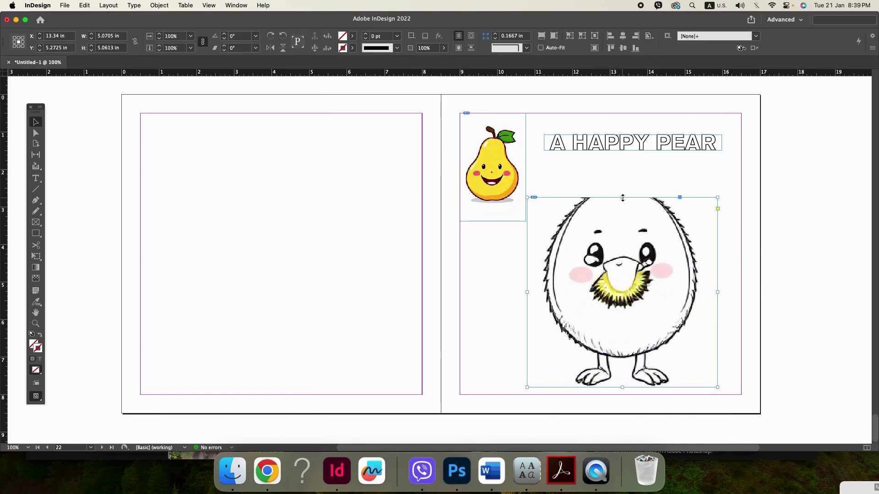
pyautogui.moveTo(623, 198); pyautogui.dragTo(623, 172)
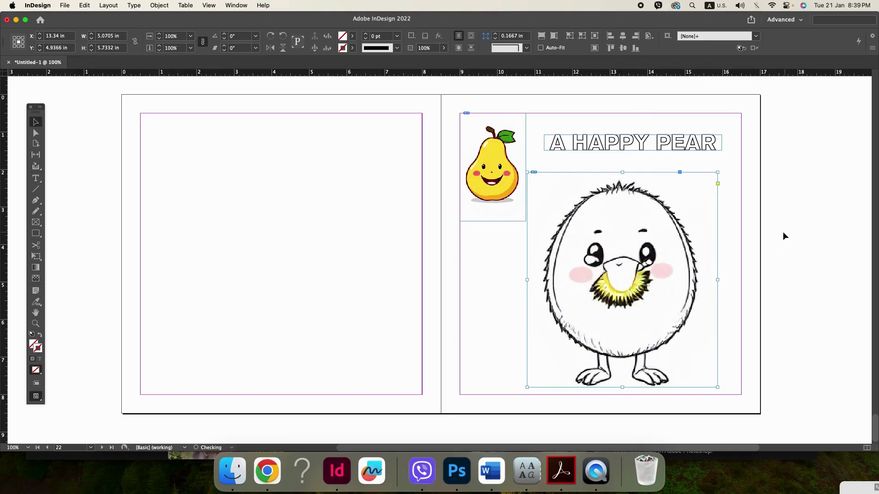
pyautogui.click(783, 234)
# Replace the small coloured pear on the kiwi page with "Image 11 - a playful kiwi.jpeg" from the Finder Link folder.
pyautogui.click(481, 194)
pyautogui.press('super+Tab')
pyautogui.press('super+Tab')
pyautogui.moveTo(325, 206); pyautogui.dragTo(509, 187)
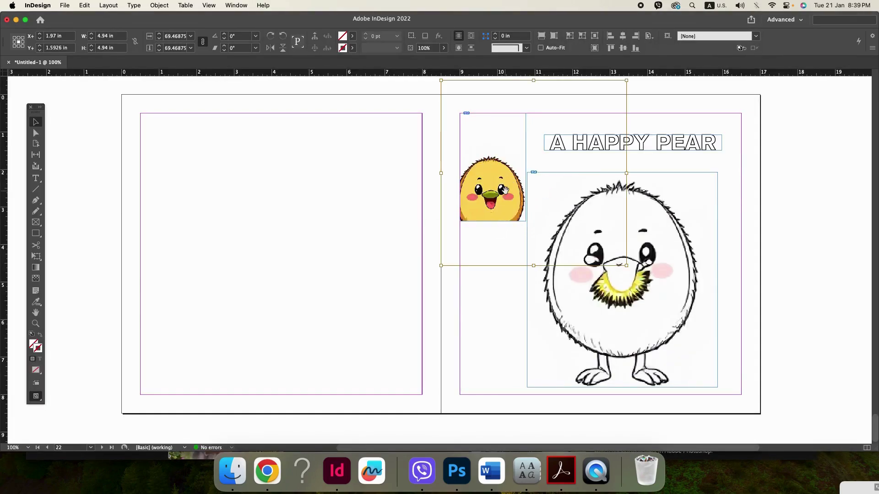
# Move the coloured kiwi image up about 1.1 in and right about 0.2 in inside its frame.
pyautogui.hotkey('shift', 'Up')
pyautogui.hotkey('shift', 'Up')
pyautogui.hotkey('shift', 'Up')
pyautogui.hotkey('shift', 'Up')
pyautogui.hotkey('shift', 'Up')
pyautogui.hotkey('shift', 'Up')
pyautogui.hotkey('shift', 'Up')
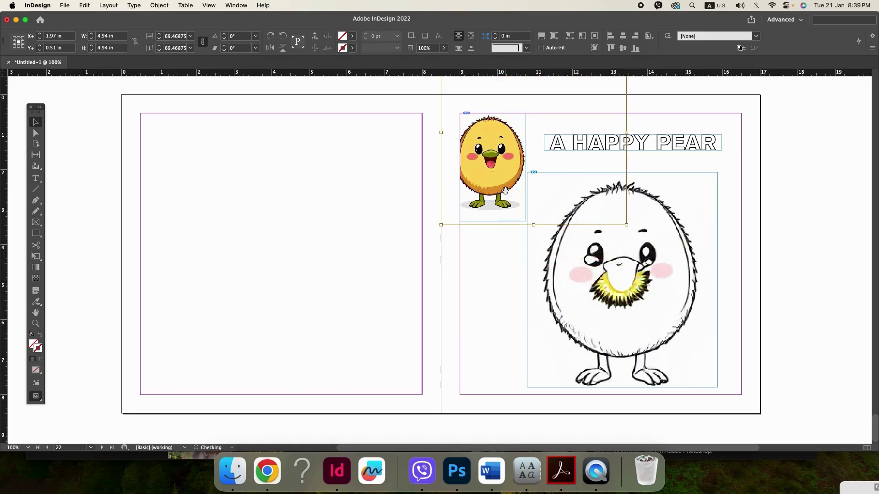
pyautogui.hotkey('shift', 'Right')
pyautogui.hotkey('shift', 'Right')
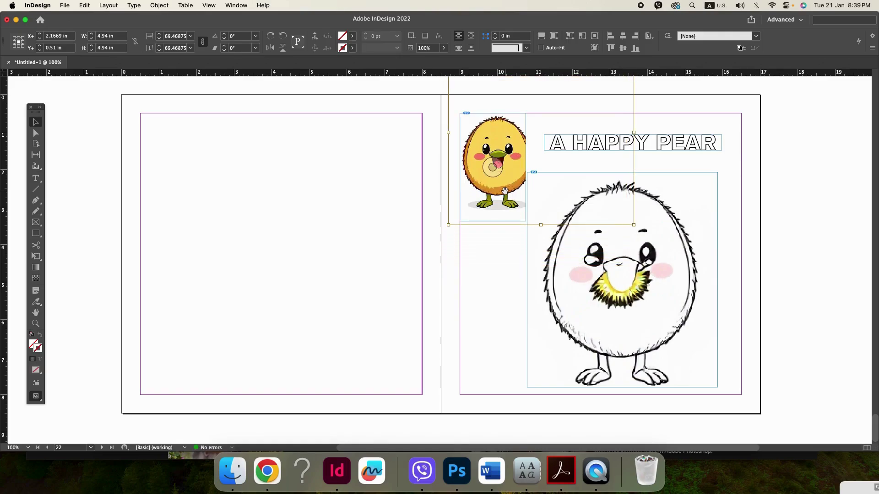
# Shift the outline kiwi frame right about 0.27 in and widen the coloured kiwi's frame to about 2.08 in.
pyautogui.click(520, 271)
pyautogui.moveTo(591, 275); pyautogui.dragTo(601, 279)
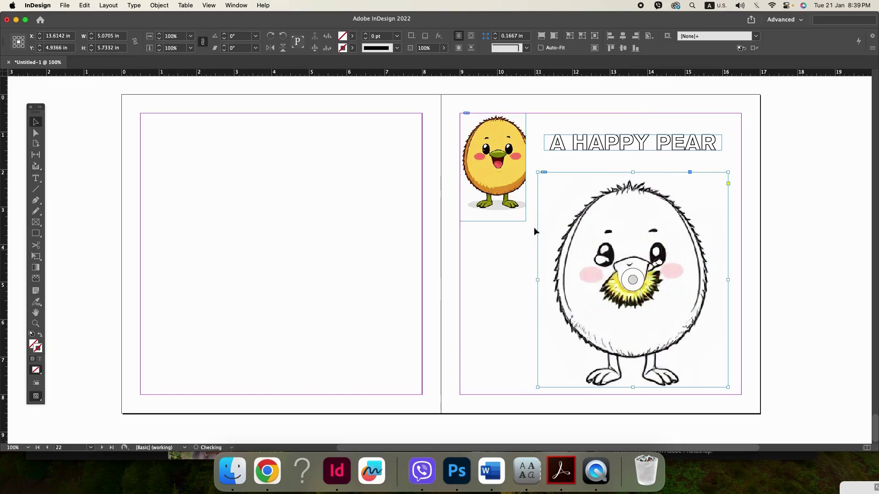
pyautogui.click(512, 182)
pyautogui.moveTo(526, 168); pyautogui.dragTo(538, 169)
pyautogui.click(538, 168)
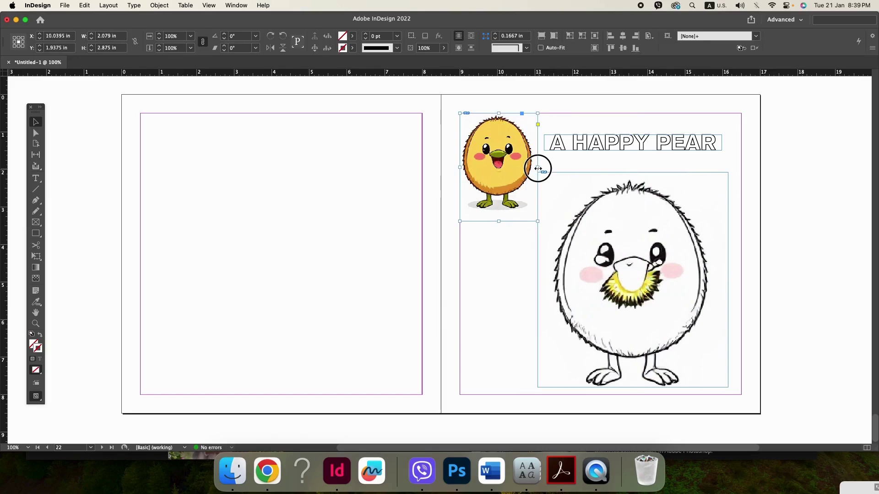
pyautogui.click(312, 177)
# Replace the title on the kiwi page with "A PLAYFUL KIWI", taken from the kiwi image's file name in Finder.
pyautogui.press('super+Tab')
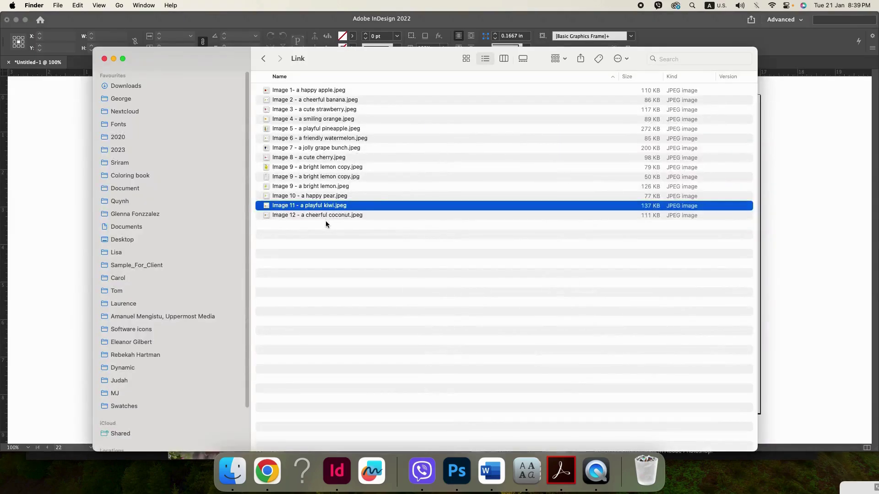
pyautogui.press('Return')
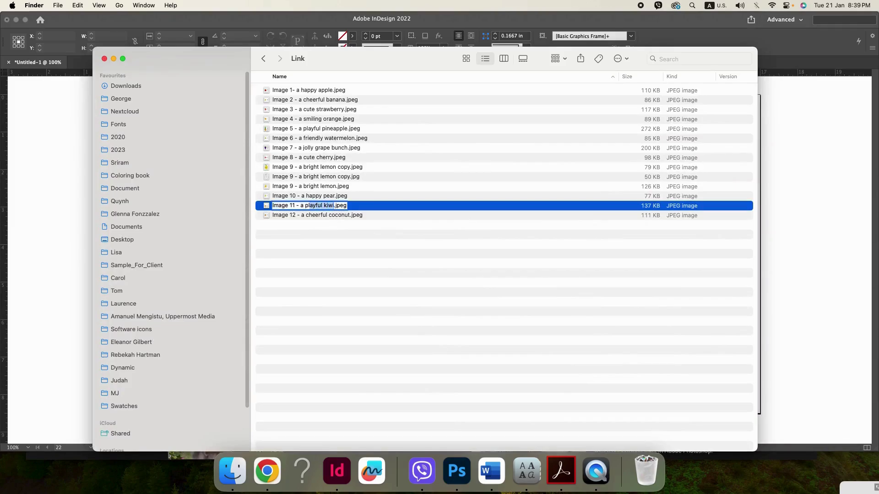
pyautogui.press('Escape')
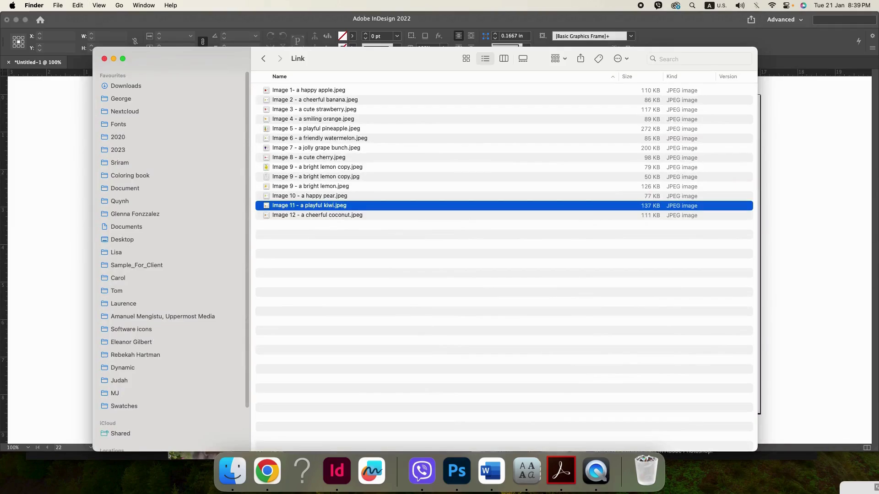
pyautogui.press('super+Tab')
pyautogui.tripleClick(567, 143)
pyautogui.write('A PLAYFUL KIWI')
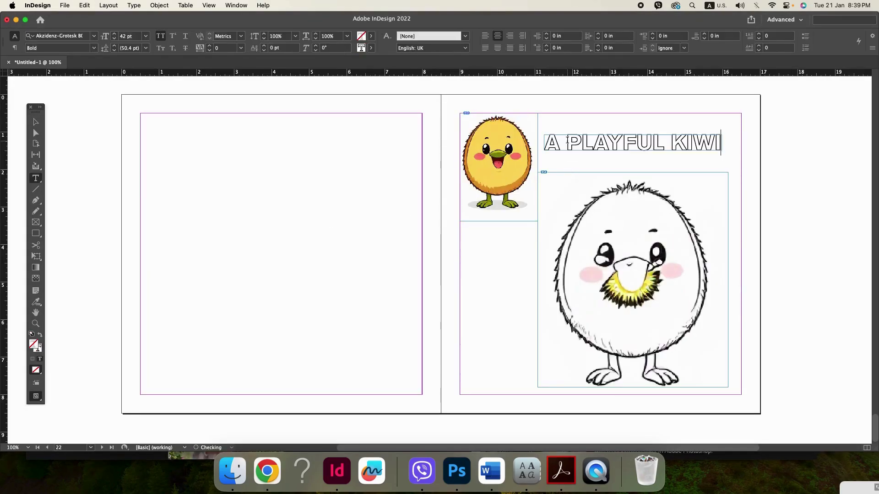
# Copy the kiwi page's title and both pictures, add a blank spread, and paste them in place on page 23.
pyautogui.scroll(-2, 353, 225)
pyautogui.click(36, 121)
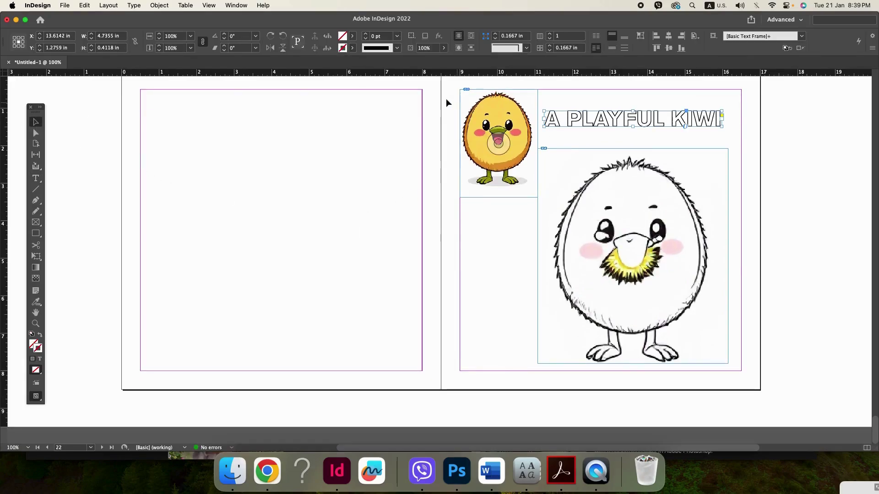
pyautogui.moveTo(446, 98); pyautogui.dragTo(715, 263)
pyautogui.click(781, 345)
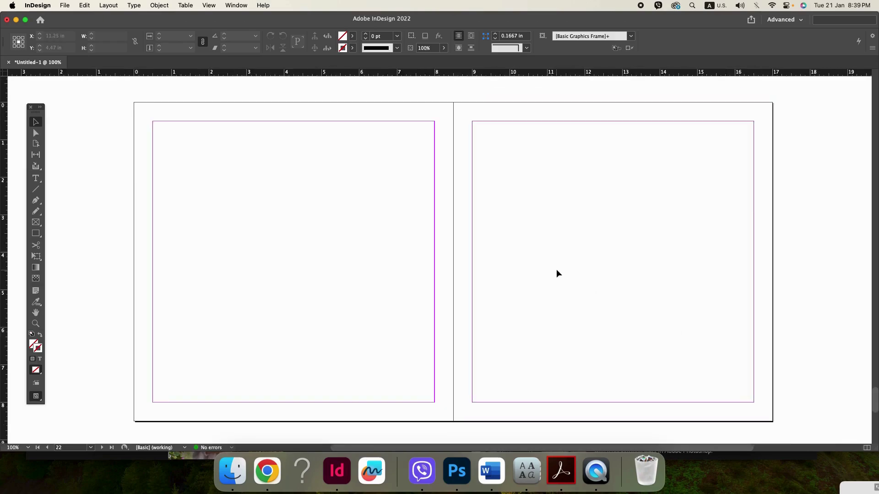
pyautogui.press('super+minus')
pyautogui.scroll(4, 559, 270)
pyautogui.scroll(-5, 559, 270)
pyautogui.click(552, 266)
pyautogui.rightClick(551, 266)
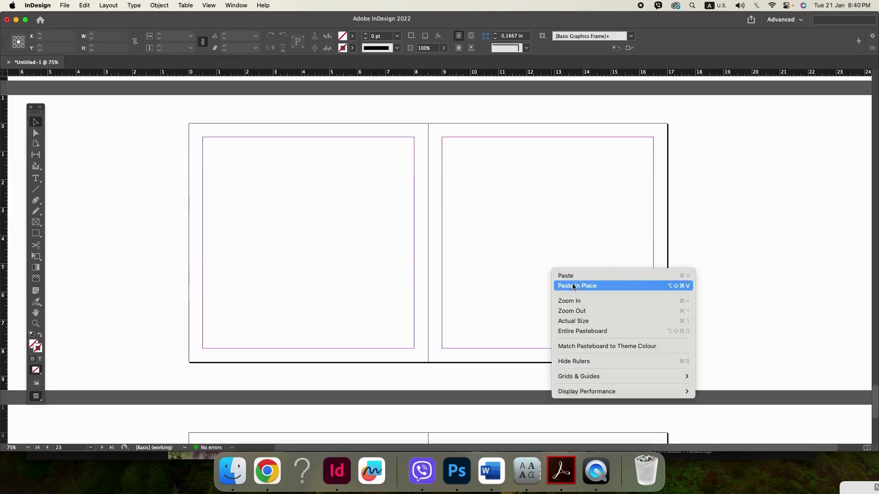
pyautogui.click(574, 286)
pyautogui.click(690, 307)
# Place "Image 12 - a cheerful coconut.jpeg" from Finder into the large outline picture frame on page 23 in InDesign.
pyautogui.press('super+Tab')
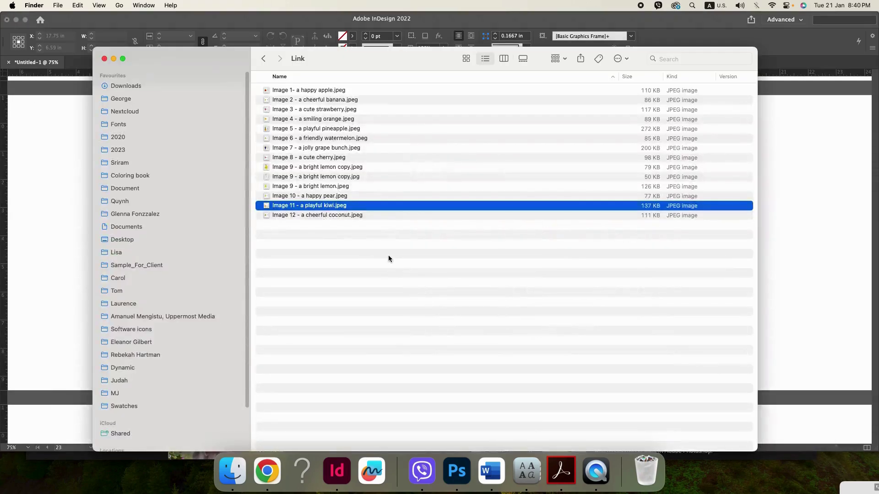
pyautogui.click(326, 215)
pyautogui.press('Return')
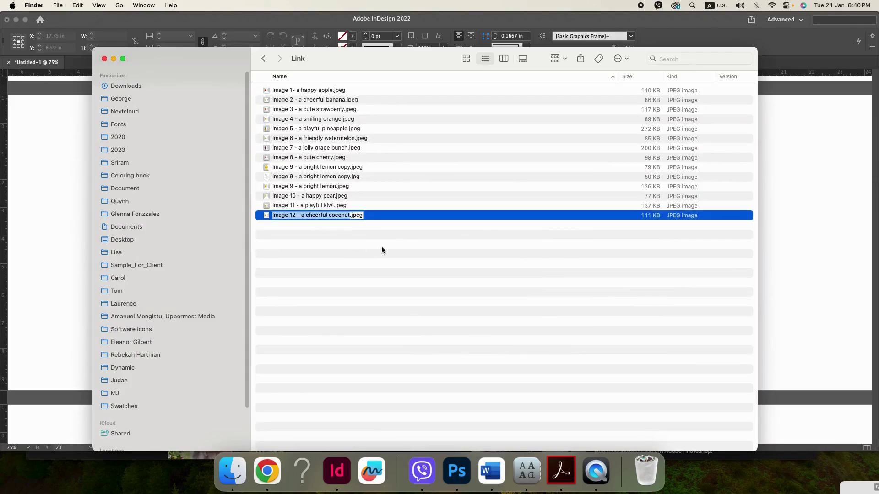
pyautogui.press('Return')
pyautogui.click(340, 221)
pyautogui.moveTo(292, 214); pyautogui.dragTo(524, 270)
# Move the outline coconut image down about 1.87 in inside its frame on page 23.
pyautogui.click(529, 257)
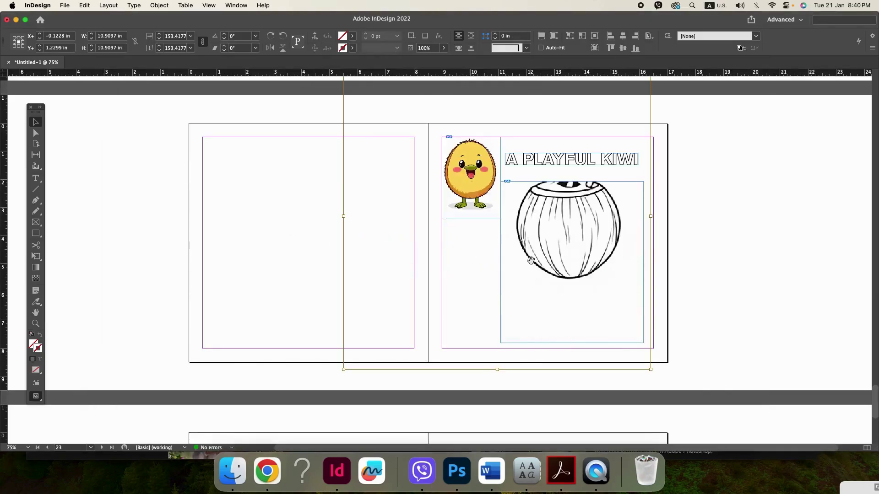
pyautogui.hotkey('shift', 'Down')
pyautogui.hotkey('shift', 'Down')
pyautogui.hotkey('shift', 'Down')
pyautogui.hotkey('shift', 'Down')
pyautogui.hotkey('shift', 'Down')
pyautogui.hotkey('shift', 'Down')
pyautogui.hotkey('shift', 'Down')
pyautogui.hotkey('shift', 'Down')
pyautogui.hotkey('shift', 'Down')
pyautogui.hotkey('shift', 'Down')
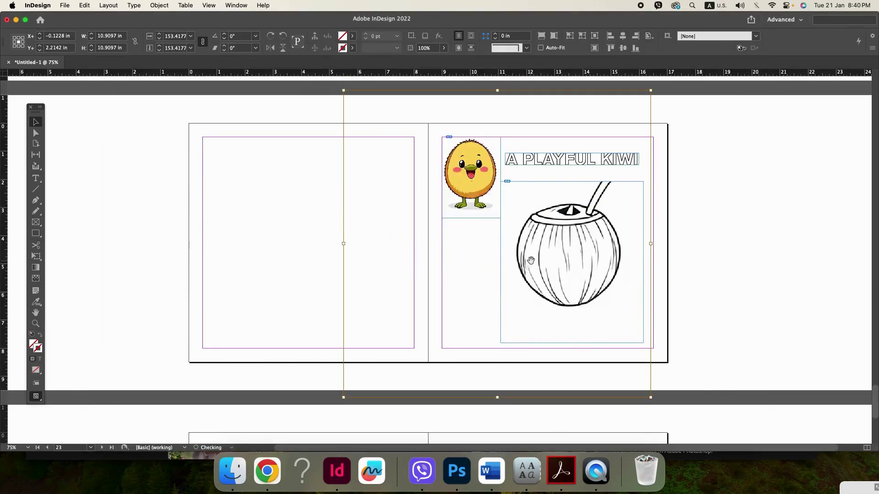
pyautogui.hotkey('shift', 'Down')
pyautogui.hotkey('shift', 'Down')
pyautogui.hotkey('shift', 'Down')
pyautogui.hotkey('shift', 'Down')
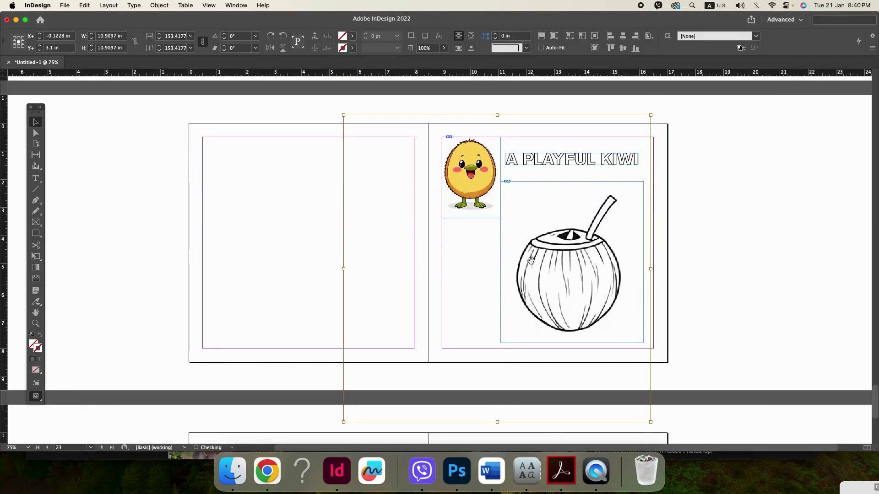
pyautogui.click(719, 297)
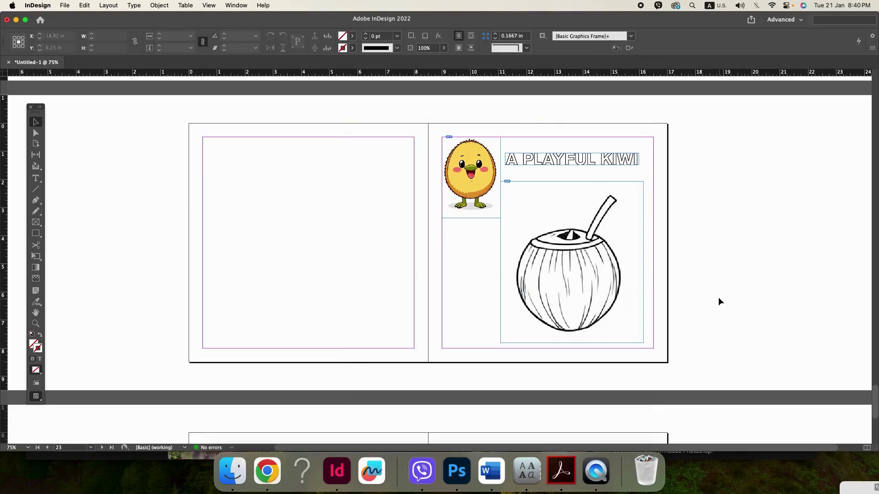
# Place the same coconut file from Finder into the small coloured picture frame on page 23.
pyautogui.press('super+Tab')
pyautogui.moveTo(298, 215); pyautogui.dragTo(455, 198)
pyautogui.press('super+Tab')
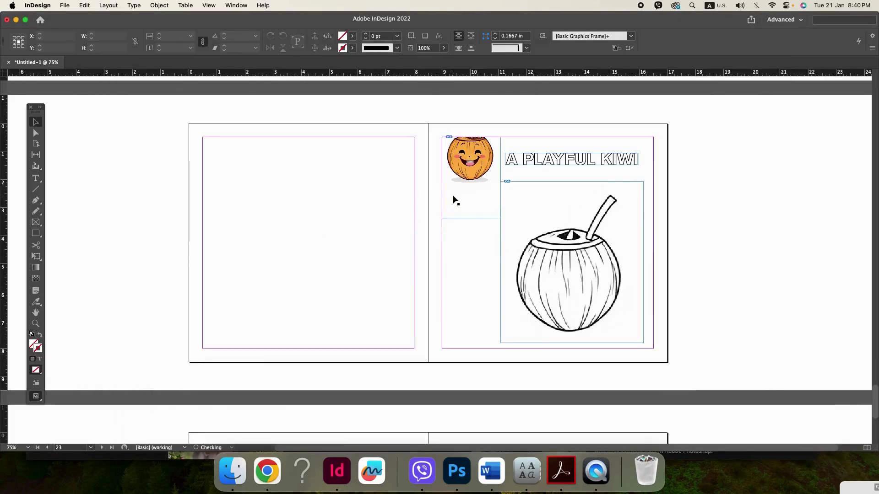
# Move the coloured coconut image down about 0.89 in inside its frame.
pyautogui.click(471, 178)
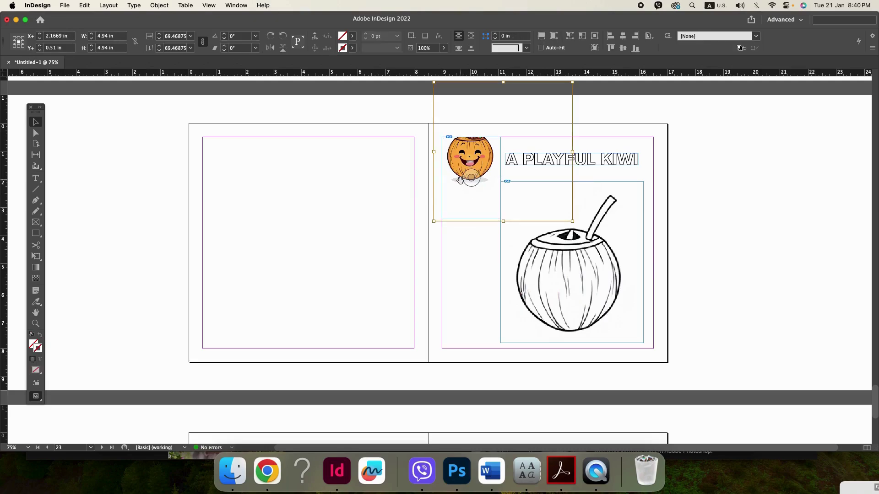
pyautogui.hotkey('shift', 'Down')
pyautogui.hotkey('shift', 'Down')
pyautogui.hotkey('shift', 'Down')
pyautogui.hotkey('shift', 'Down')
pyautogui.hotkey('shift', 'Down')
pyautogui.hotkey('shift', 'Down')
pyautogui.hotkey('shift', 'Down')
pyautogui.hotkey('shift', 'Down')
pyautogui.hotkey('shift', 'Down')
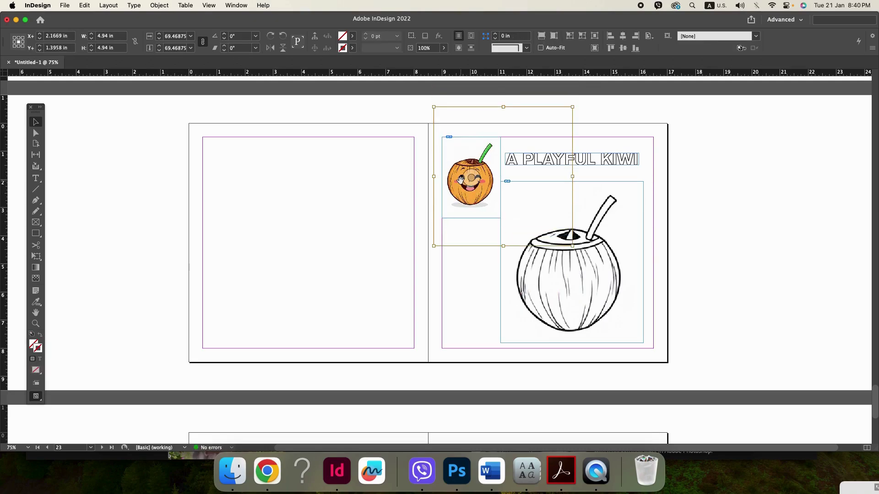
pyautogui.click(694, 298)
# Replace the title on page 23 with "A CHEERFUL COCONUT", taken from the coconut image's file name in Finder, and raise the title frame.
pyautogui.press('super+Tab')
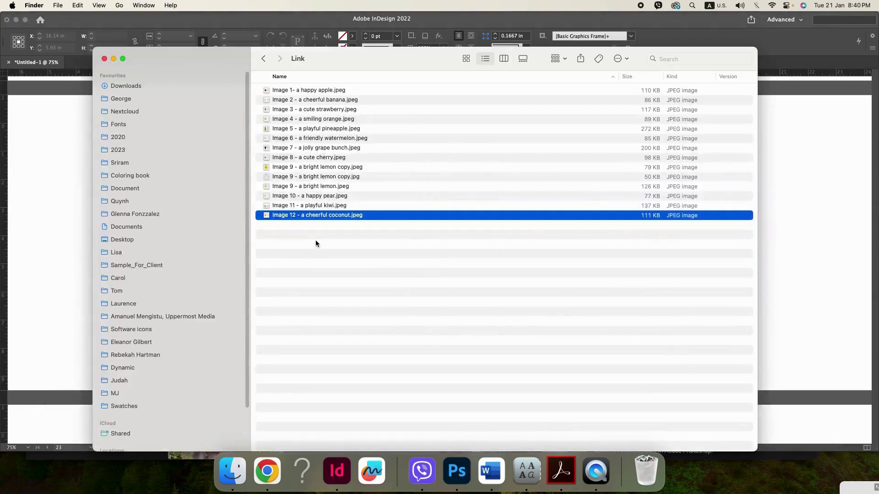
pyautogui.press('Return')
pyautogui.press('Right')
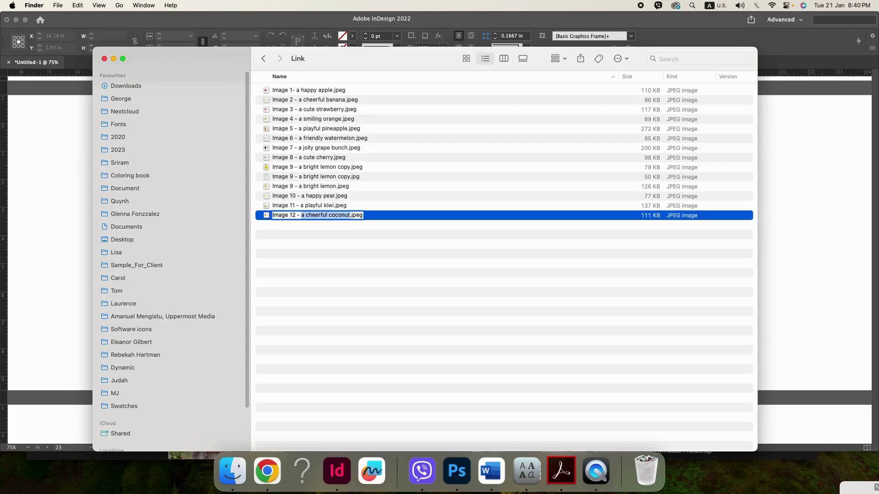
pyautogui.press('super+c')
pyautogui.press('Return')
pyautogui.press('super+Tab')
pyautogui.click(539, 159)
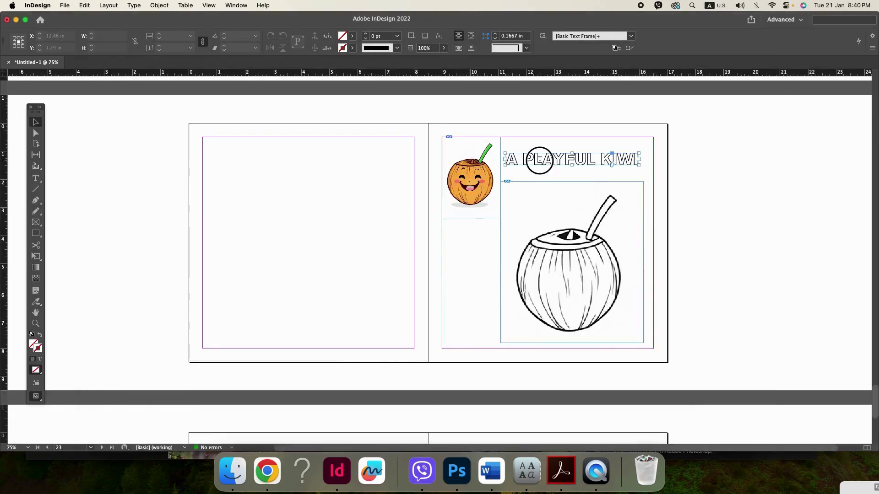
pyautogui.doubleClick(539, 159)
pyautogui.press('super+a')
pyautogui.press('super+v')
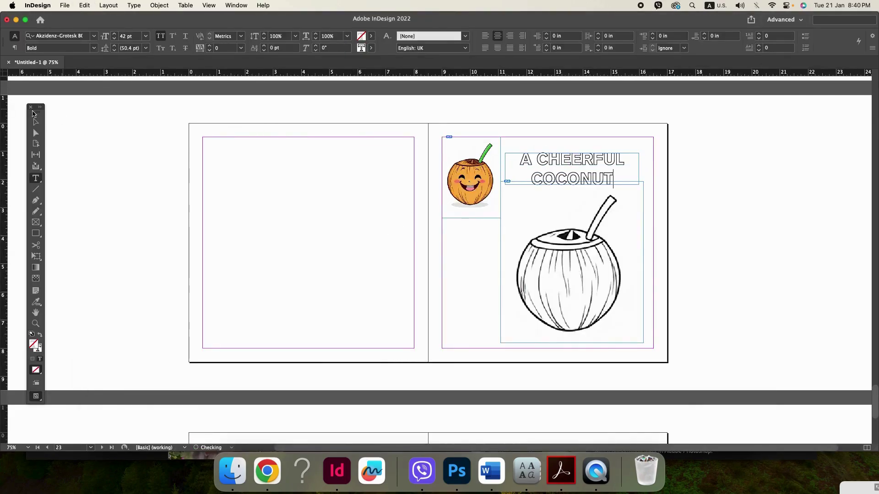
pyautogui.click(36, 122)
pyautogui.moveTo(554, 160); pyautogui.dragTo(554, 152)
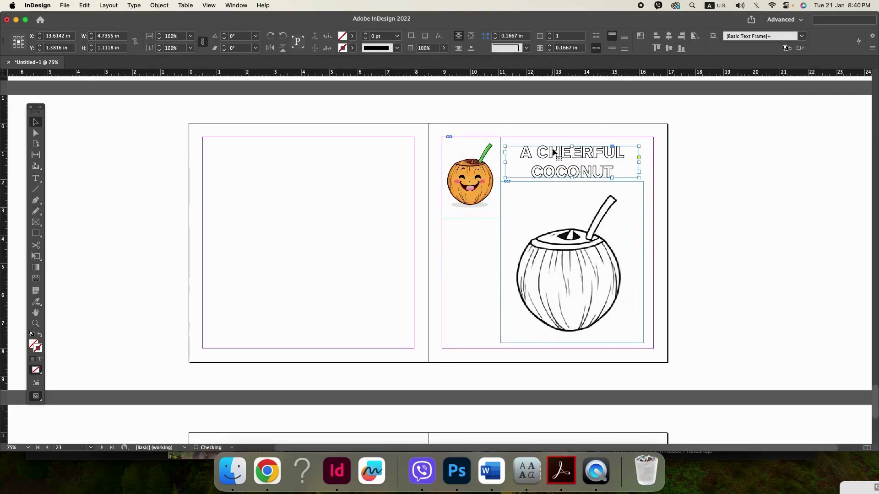
# Compare the order of the pear, coconut and kiwi spreads with the numbered image files in Finder.
pyautogui.scroll(-5, 702, 245)
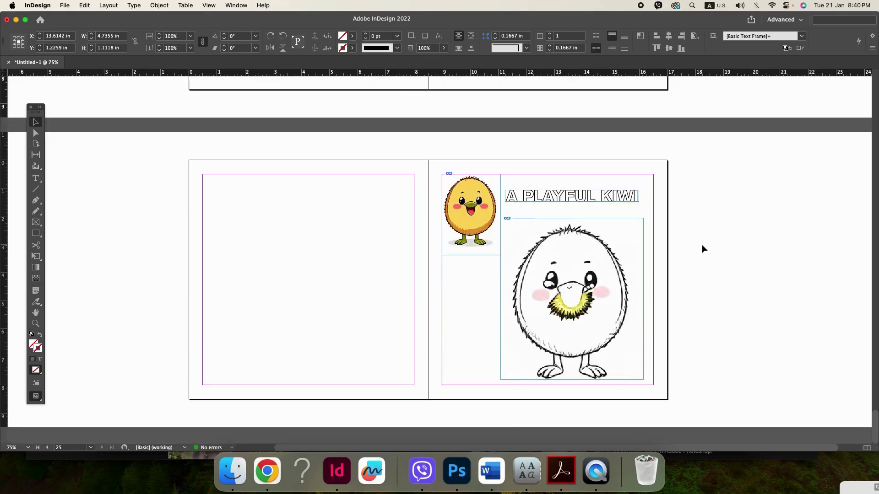
pyautogui.scroll(7, 702, 246)
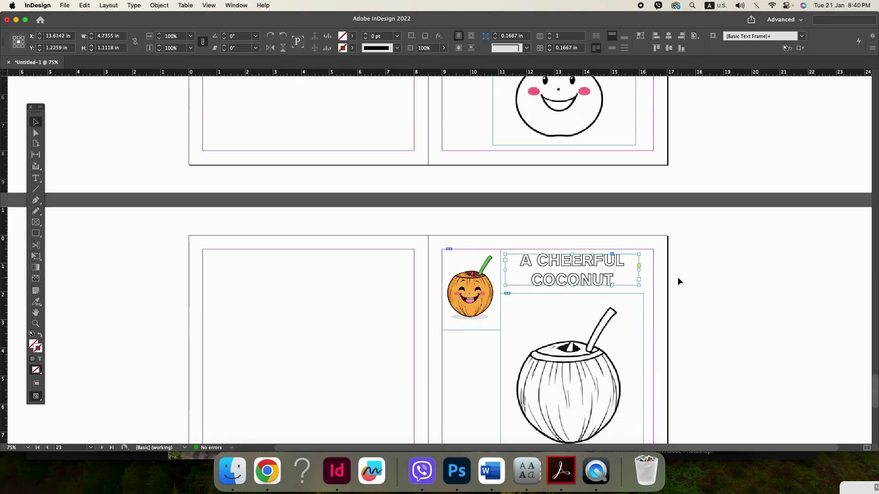
pyautogui.scroll(4, 678, 278)
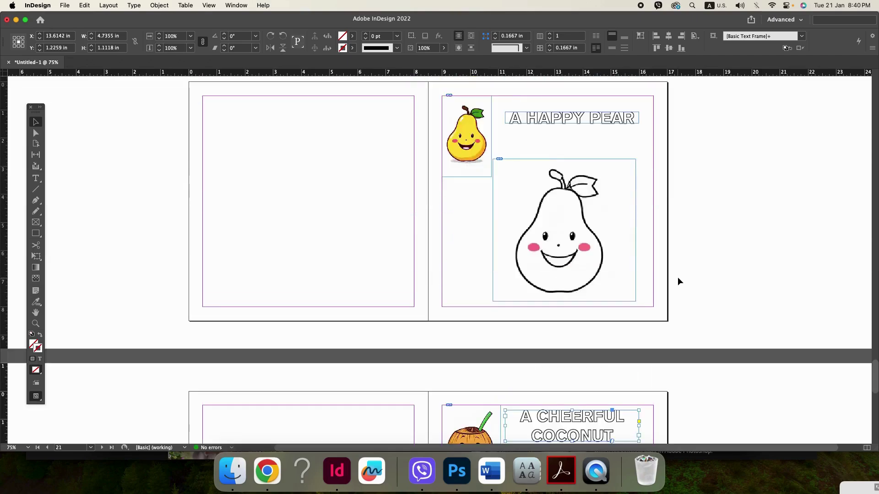
pyautogui.scroll(-10, 677, 278)
pyautogui.scroll(8, 678, 277)
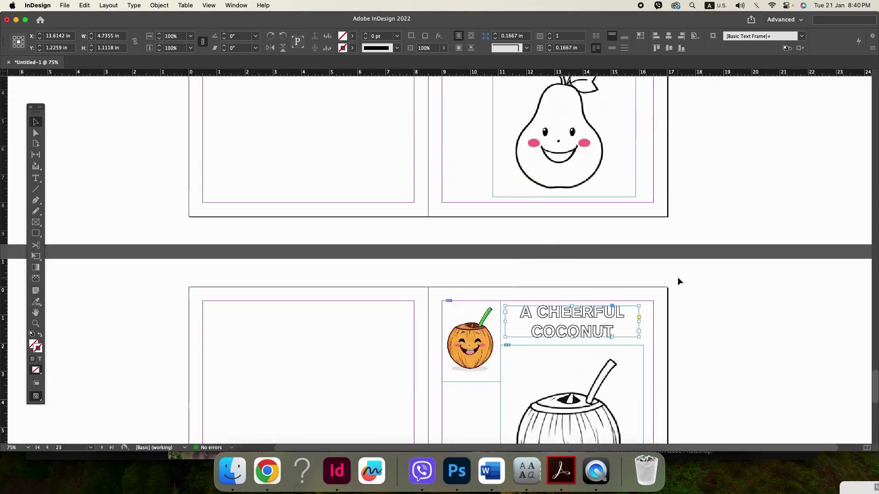
pyautogui.scroll(3, 678, 281)
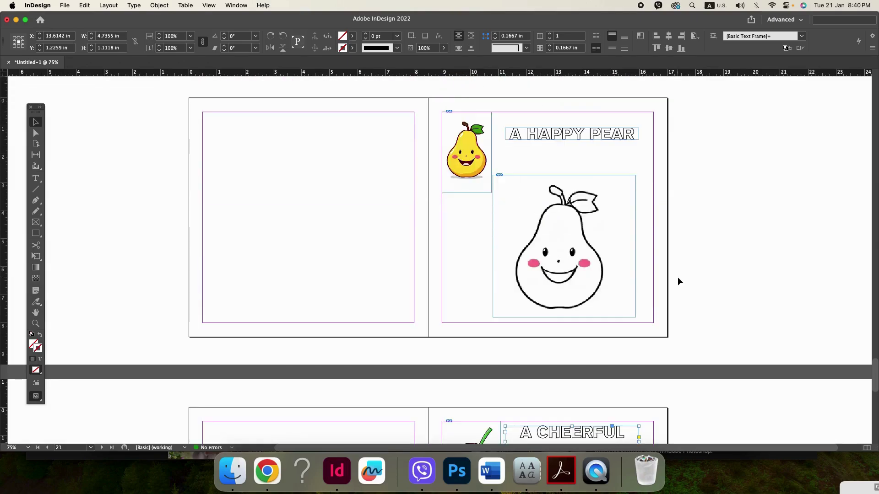
pyautogui.press('super+Tab')
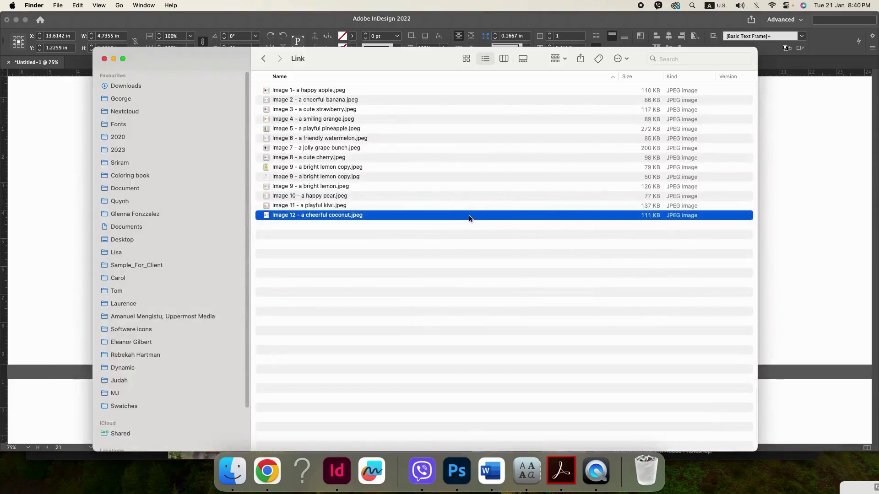
pyautogui.press('super+Tab')
pyautogui.scroll(-9, 543, 265)
pyautogui.scroll(1, 544, 269)
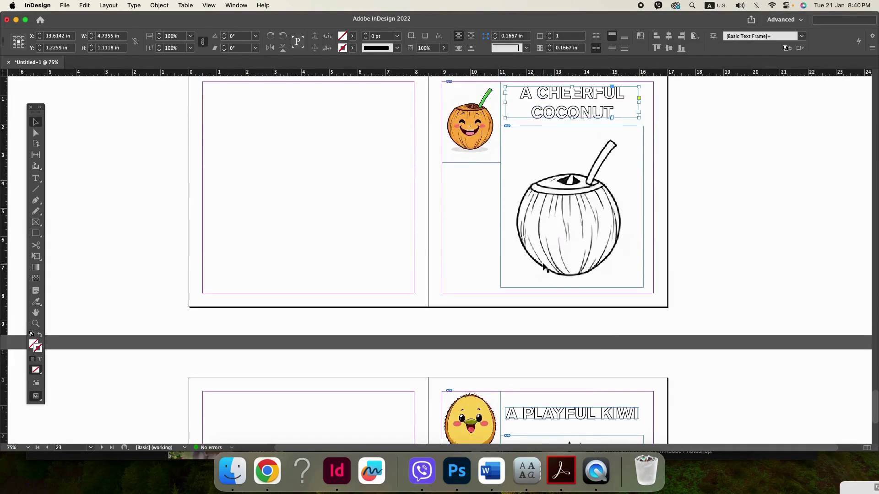
# Cut the coconut page's title and both pictures, and delete the emptied spread 22–23.
pyautogui.moveTo(424, 97); pyautogui.dragTo(677, 224)
pyautogui.press('BackSpace')
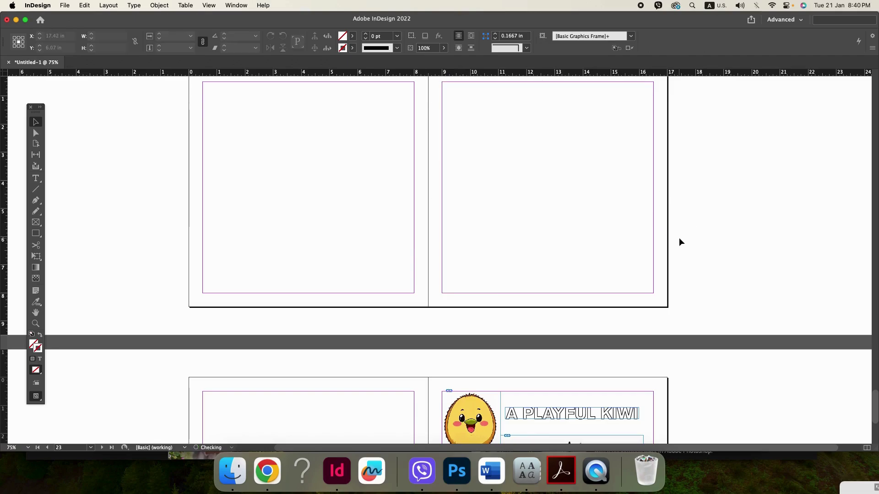
pyautogui.press('super+F12')
pyautogui.scroll(-2, 778, 408)
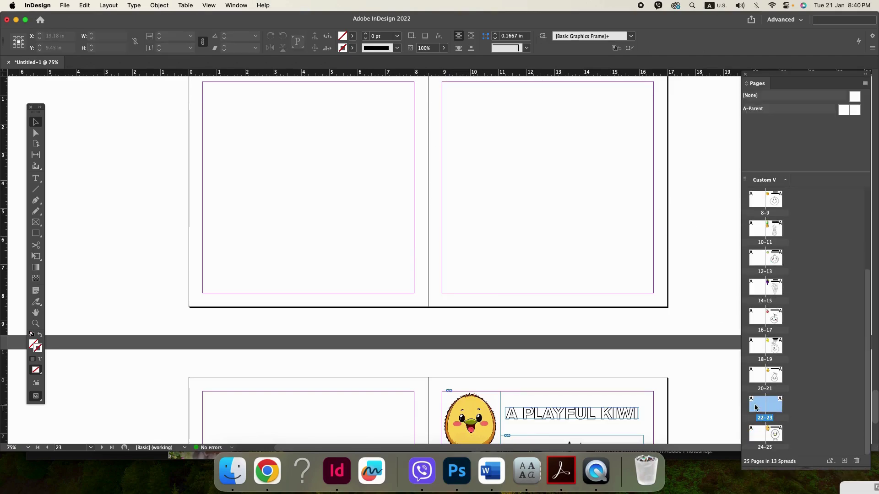
pyautogui.rightClick(756, 405)
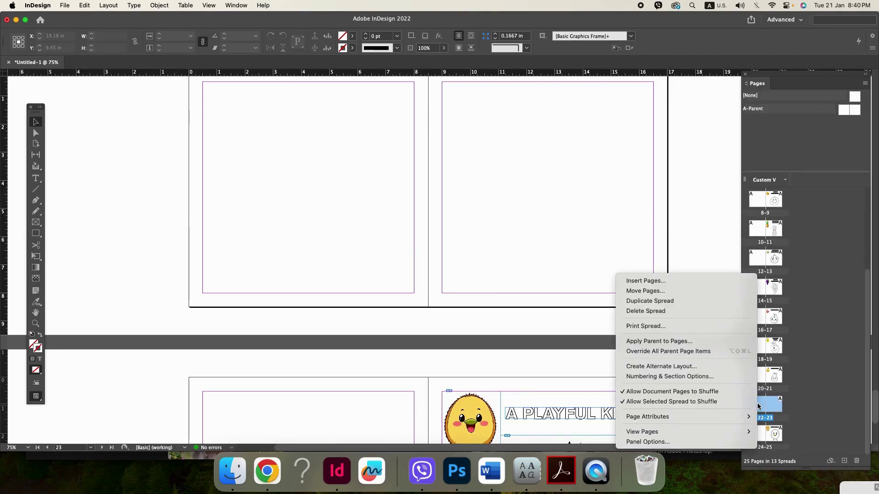
pyautogui.click(659, 311)
# Insert a blank spread after the kiwi spread and paste the cut coconut layout in place on page 25.
pyautogui.press('super+equal')
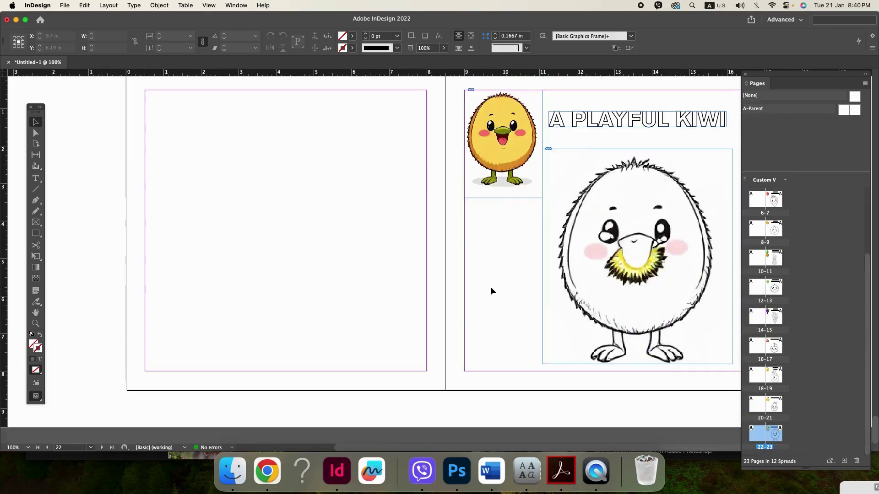
pyautogui.rightClick(778, 433)
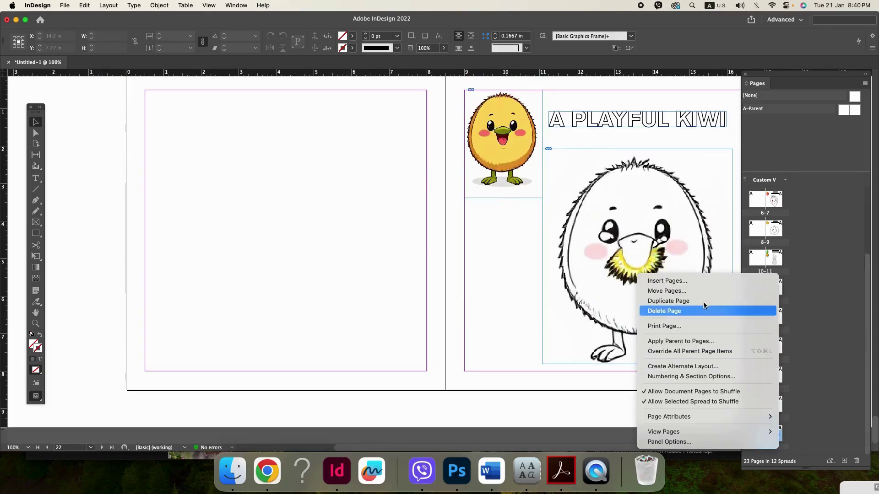
pyautogui.click(692, 281)
pyautogui.press('Return')
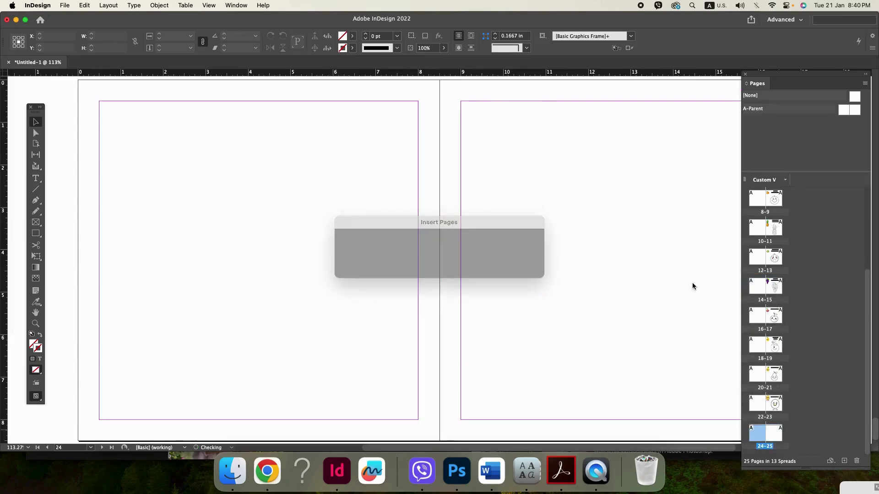
pyautogui.press('super+1')
pyautogui.rightClick(517, 241)
pyautogui.click(527, 254)
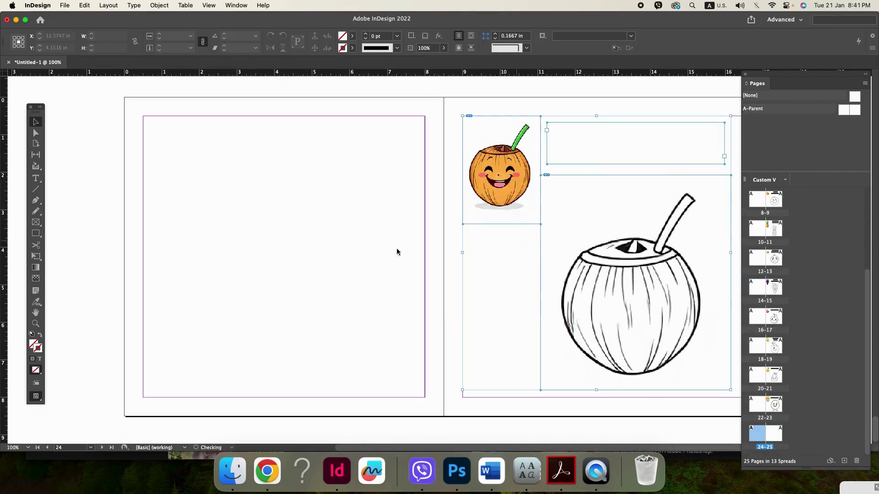
# Switch to preview mode without guides and review the fruit spreads from the coconut back to page 1.
pyautogui.press('w')
pyautogui.press('super+minus')
pyautogui.press('Tab')
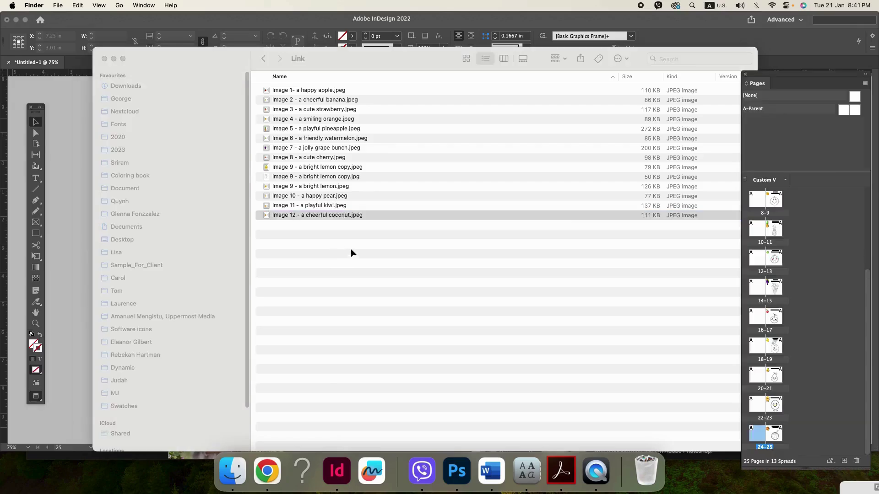
pyautogui.scroll(6, 359, 252)
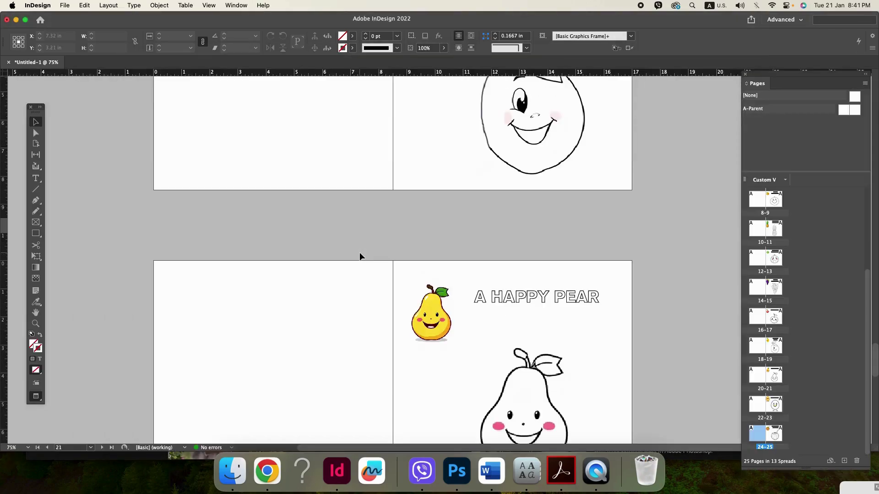
pyautogui.scroll(6, 358, 255)
pyautogui.scroll(6, 359, 256)
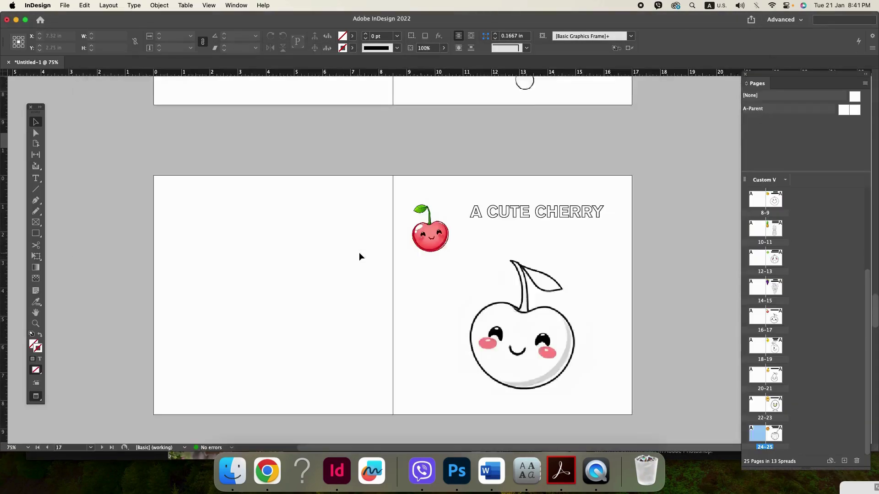
pyautogui.scroll(8, 359, 256)
pyautogui.scroll(6, 359, 256)
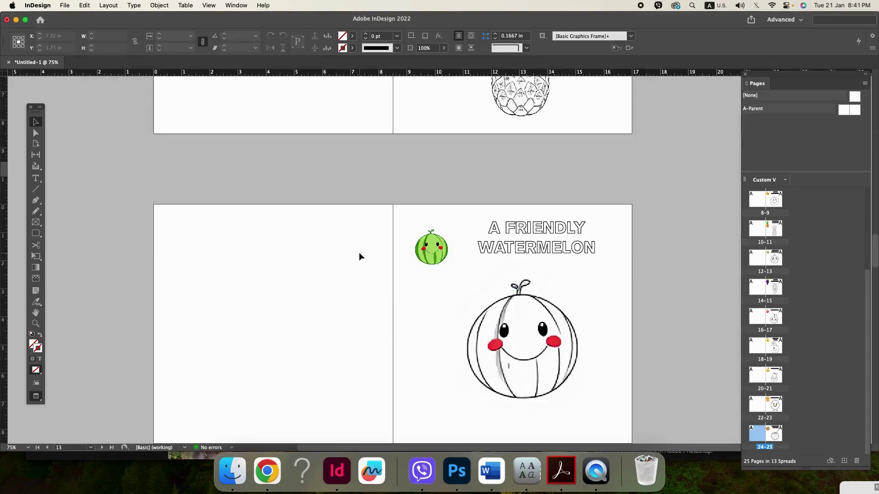
pyautogui.scroll(8, 359, 256)
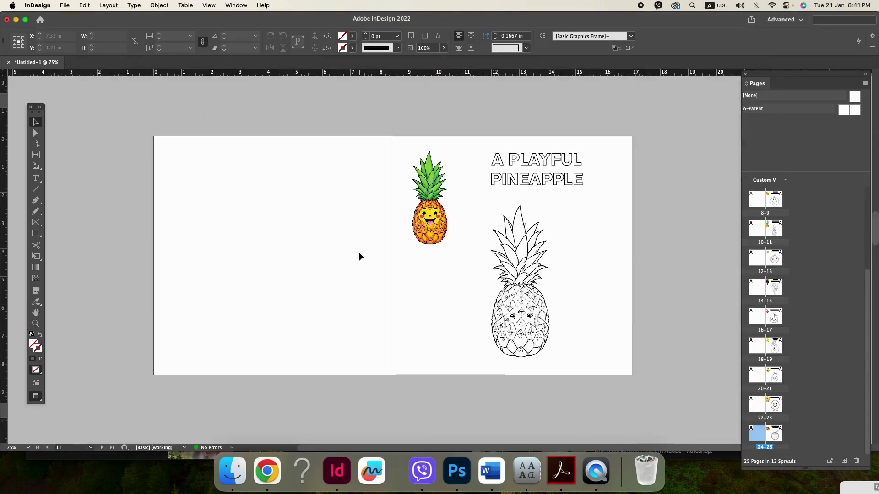
pyautogui.scroll(15, 360, 256)
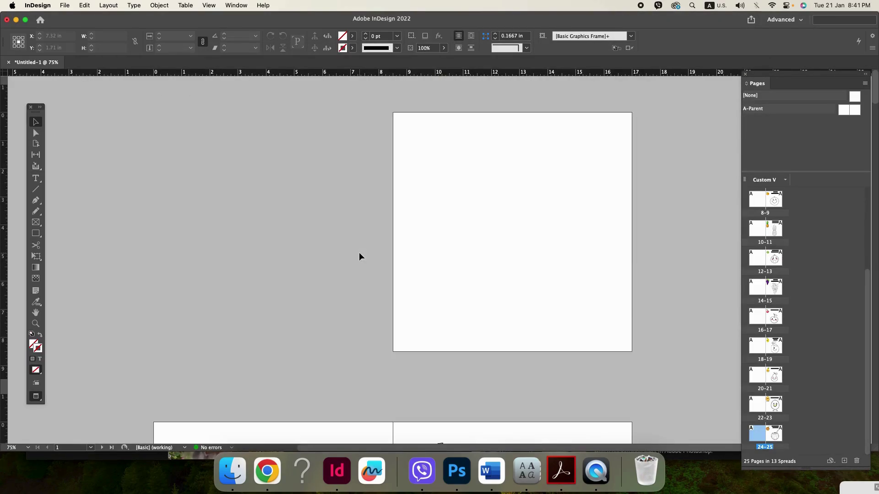
# Switch to Finder, open the book's Cover folder and preview the file Front cover.jpg.
pyautogui.press('super+Tab')
pyautogui.press('super+Tab')
pyautogui.press('super+shift+Tab')
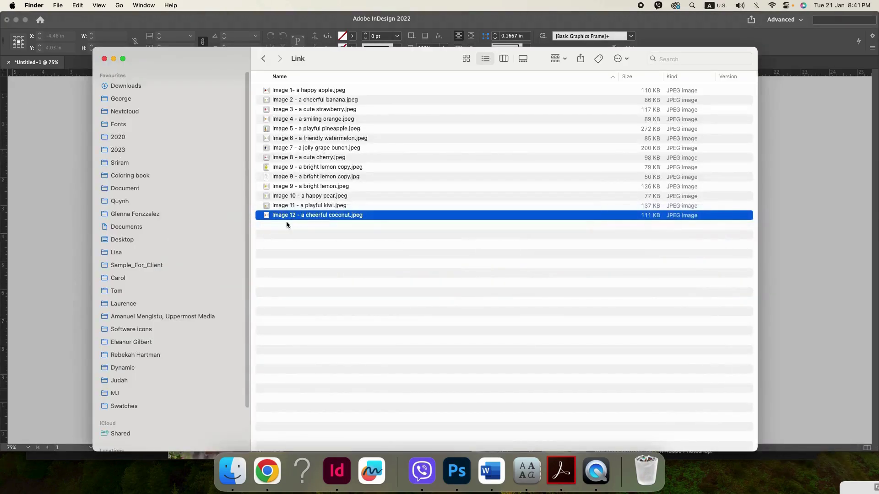
pyautogui.press('super+Up')
pyautogui.press('Up')
pyautogui.press('super+Down')
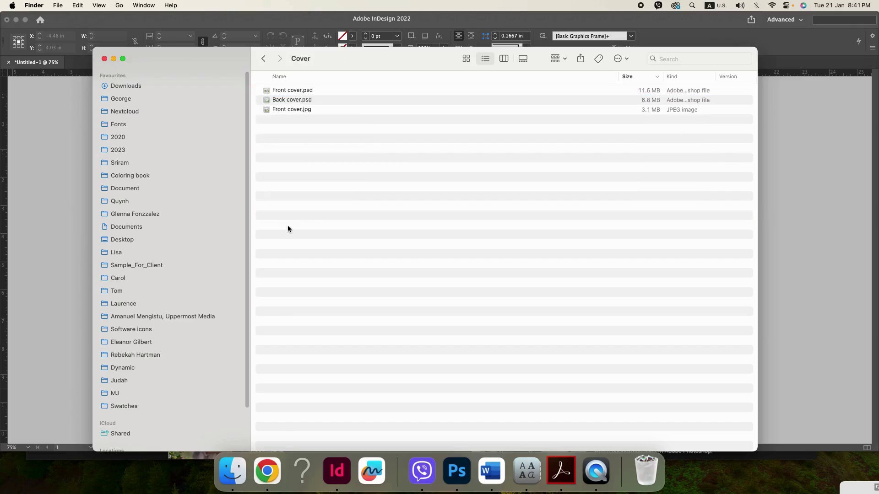
pyautogui.press('Down')
pyautogui.press('Down')
pyautogui.press('Down')
pyautogui.press('space')
pyautogui.press('space')
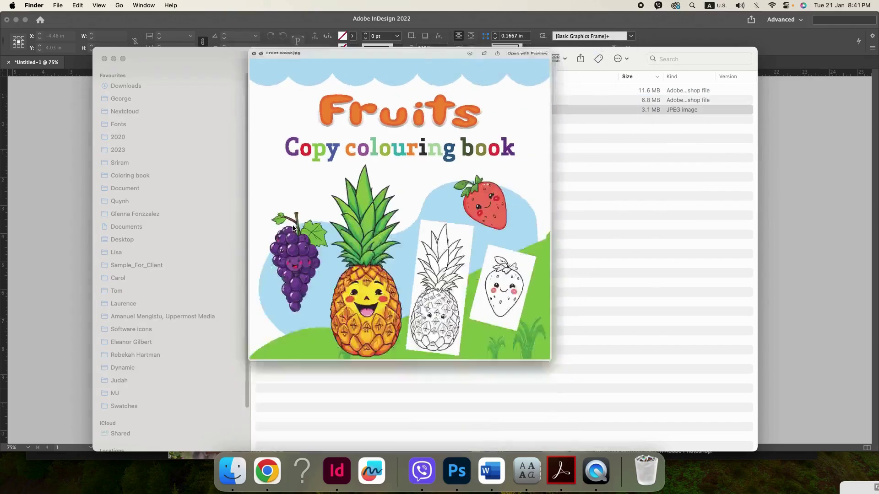
# Place Front cover.jpg on page 1 in InDesign, enlarge it to fill the page and check it without guides.
pyautogui.press('super+Tab')
pyautogui.moveTo(280, 112); pyautogui.dragTo(465, 187)
pyautogui.moveTo(415, 163); pyautogui.dragTo(554, 218)
pyautogui.press('w')
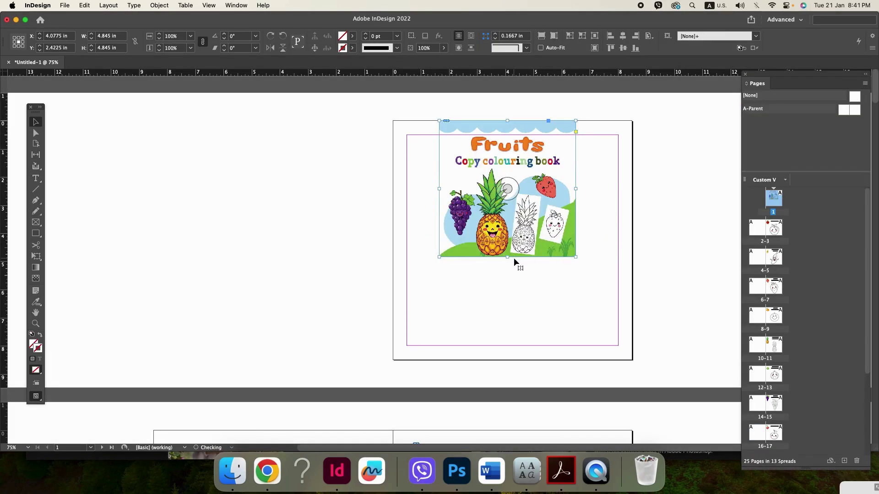
pyautogui.moveTo(508, 258); pyautogui.dragTo(520, 349)
pyautogui.click(652, 334)
pyautogui.press('w')
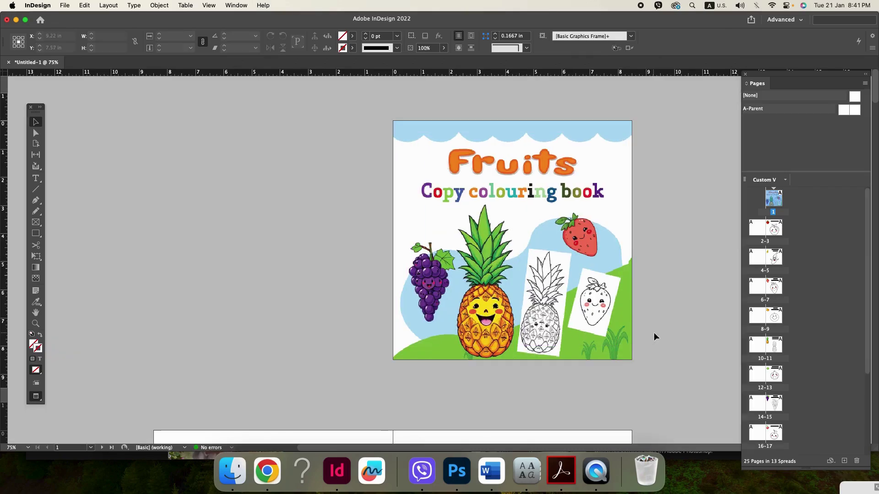
pyautogui.press('w')
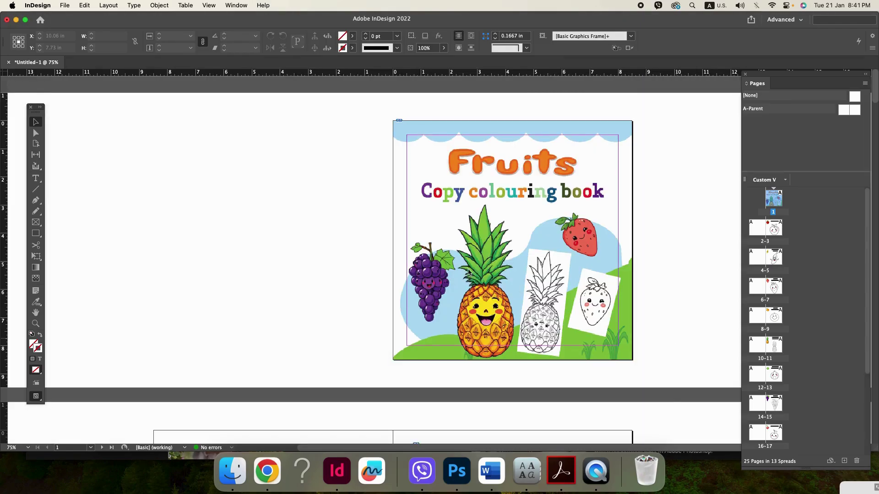
# Save the document as Coloring Book in the Coloring Book 2 folder.
pyautogui.press('super+s')
pyautogui.click(206, 150)
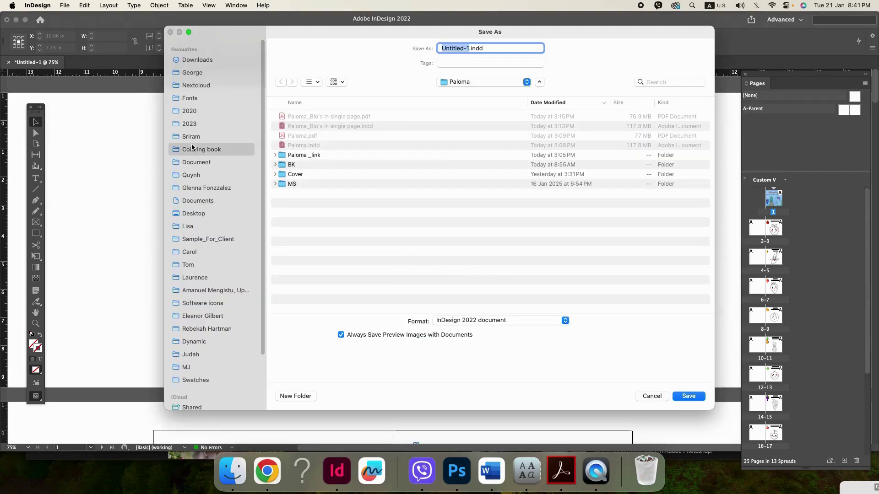
pyautogui.doubleClick(308, 128)
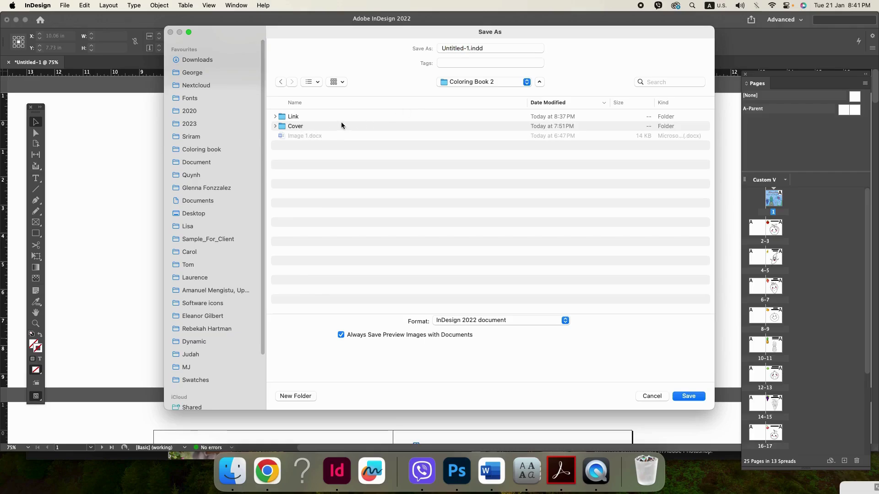
pyautogui.moveTo(469, 50); pyautogui.dragTo(388, 48)
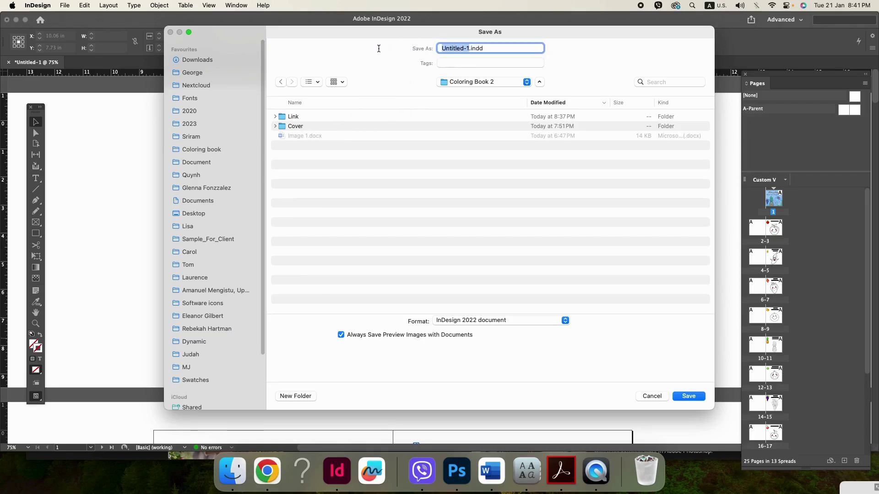
pyautogui.write('Coloring Book')
pyautogui.press('Return')
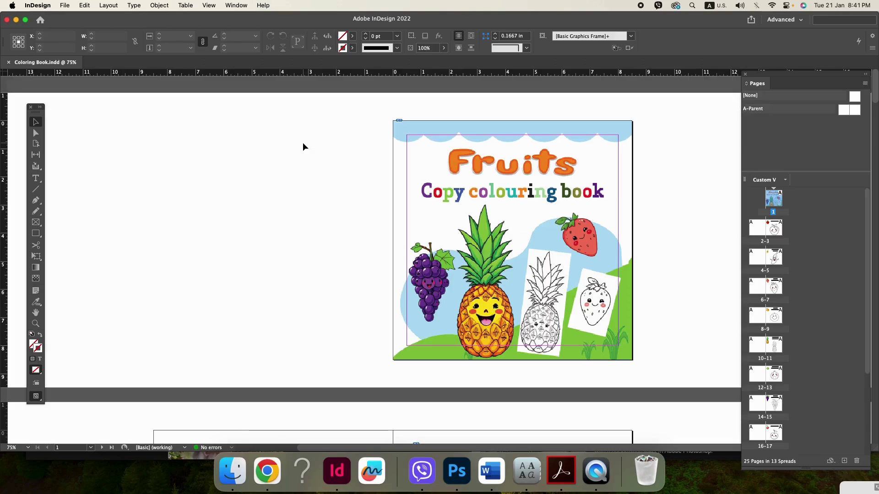
# Export all pages as Coloring Book.pdf in Adobe PDF (Print) format, choosing another PDF preset.
pyautogui.click(314, 164)
pyautogui.press('super+e')
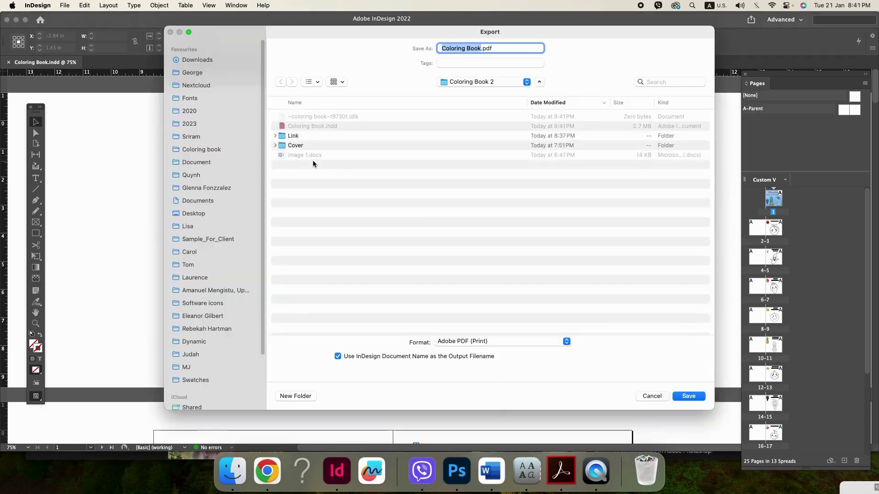
pyautogui.click(689, 396)
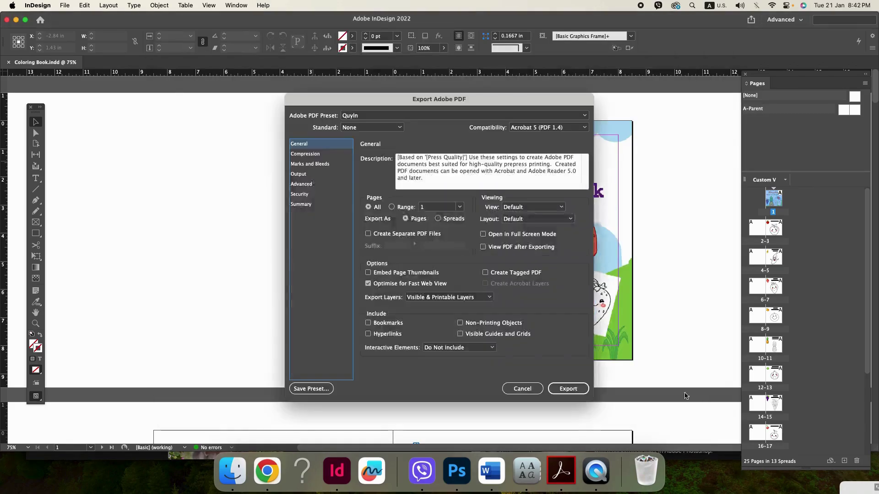
pyautogui.click(409, 115)
pyautogui.click(458, 166)
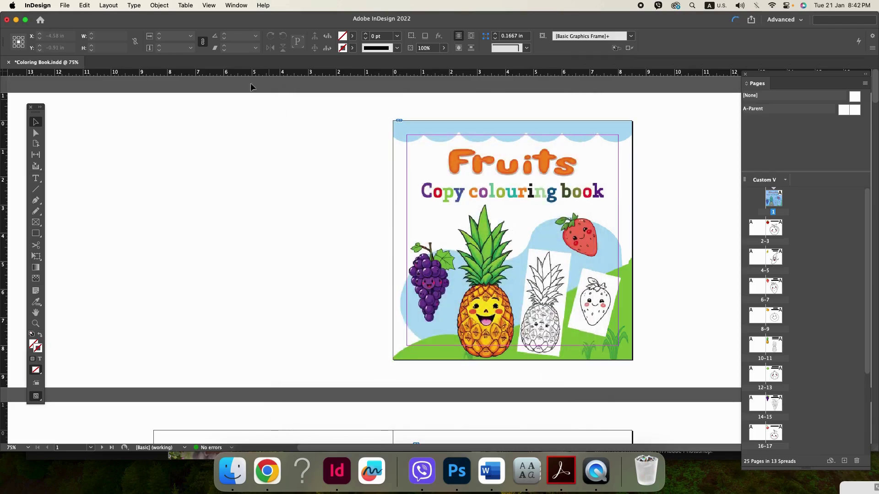
# Check the background tasks for the progress of the PDF export.
pyautogui.click(224, 4)
pyautogui.moveTo(283, 276)
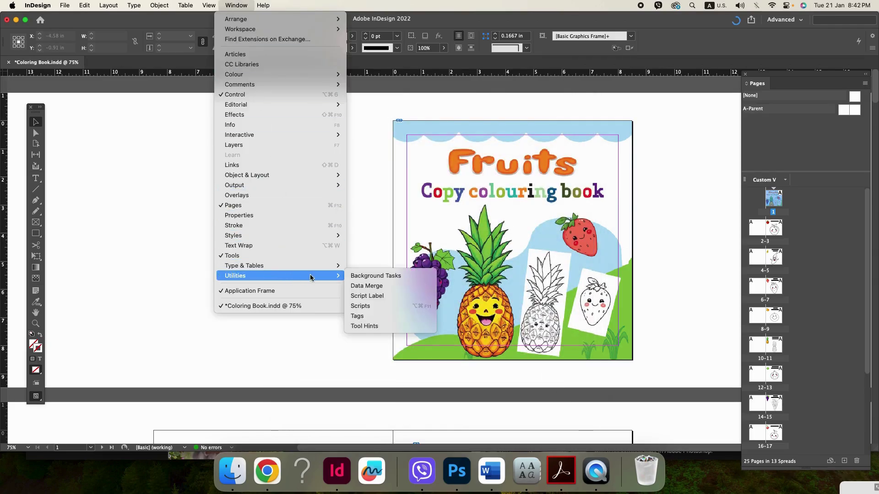
pyautogui.click(395, 278)
pyautogui.click(311, 174)
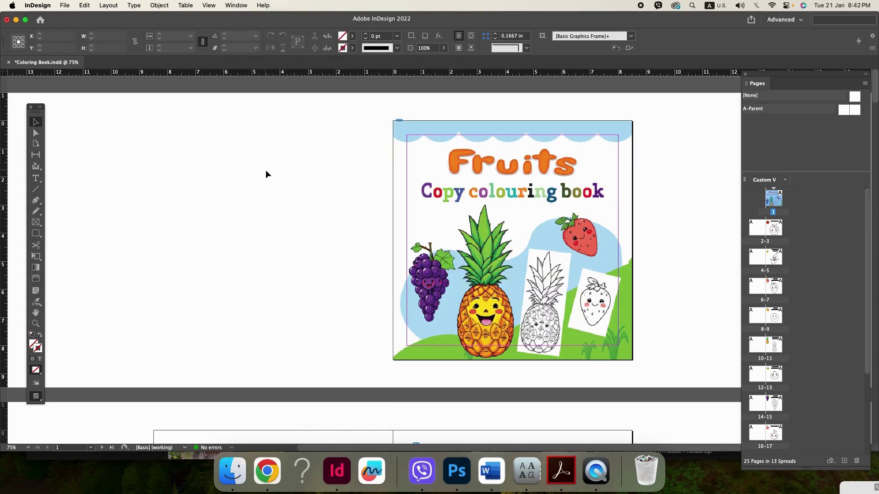
# Reveal the document's folder in Finder, open Coloring Book.pdf in Acrobat and review its pages from the cover onwards.
pyautogui.rightClick(59, 64)
pyautogui.click(94, 138)
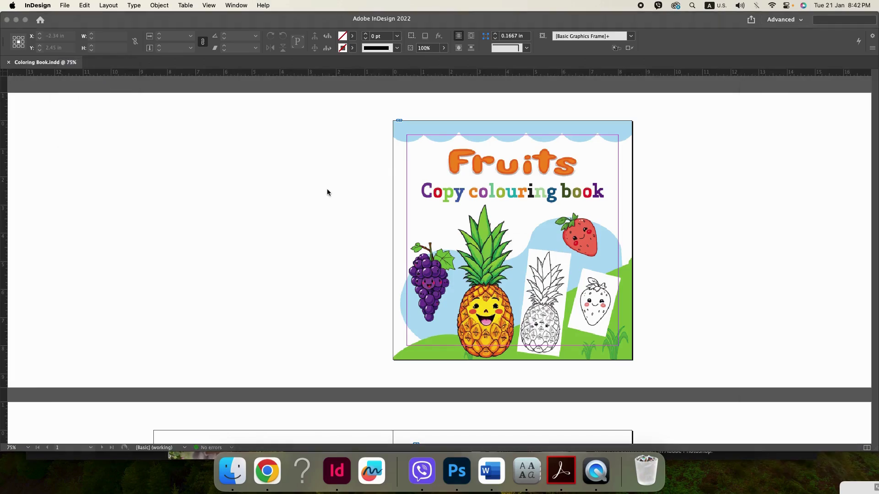
pyautogui.click(328, 189)
pyautogui.doubleClick(320, 120)
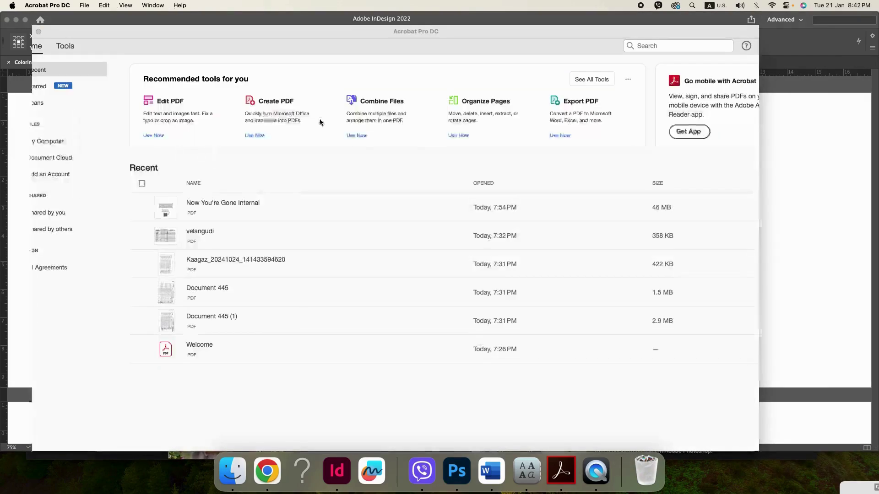
pyautogui.scroll(-10, 320, 120)
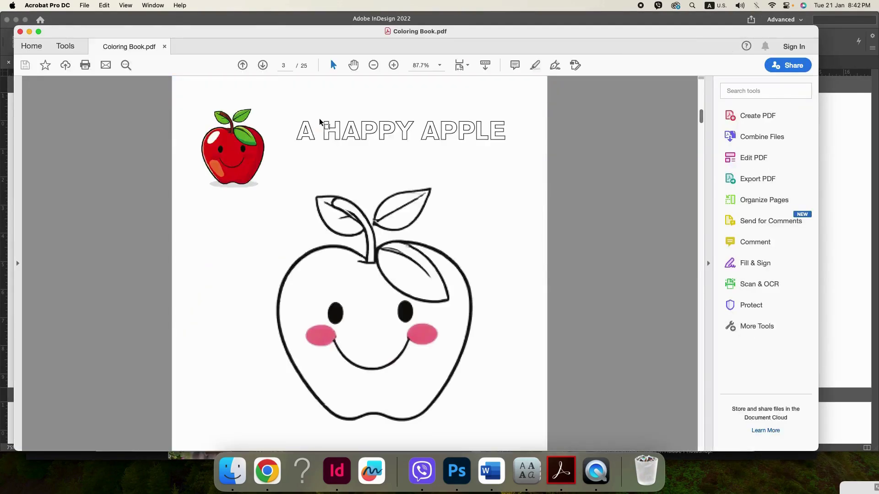
pyautogui.scroll(-15, 319, 120)
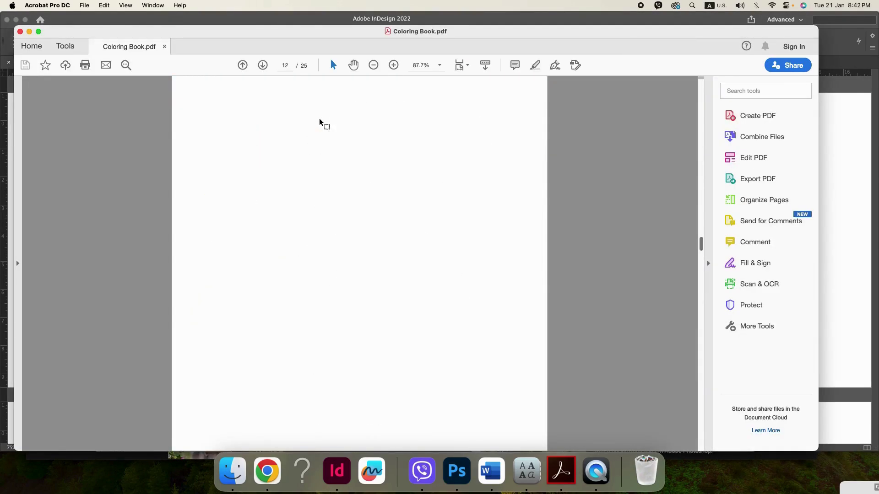
pyautogui.scroll(-10, 319, 120)
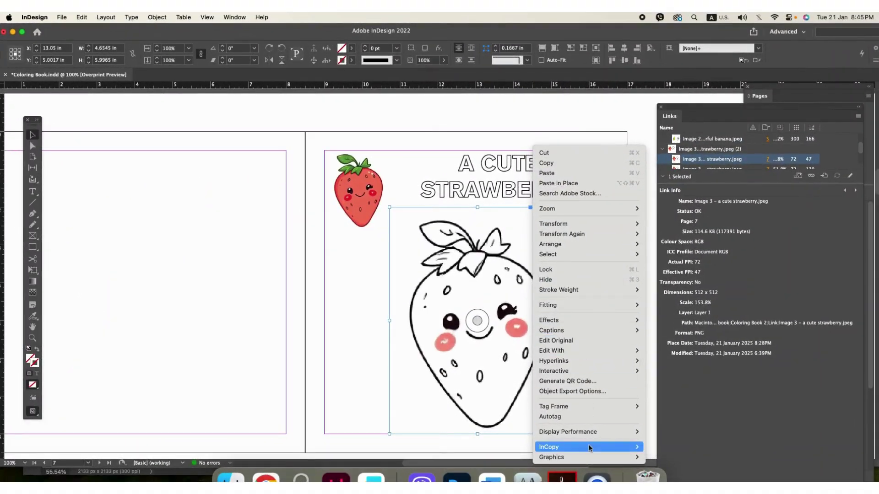
pyautogui.moveTo(591, 457)
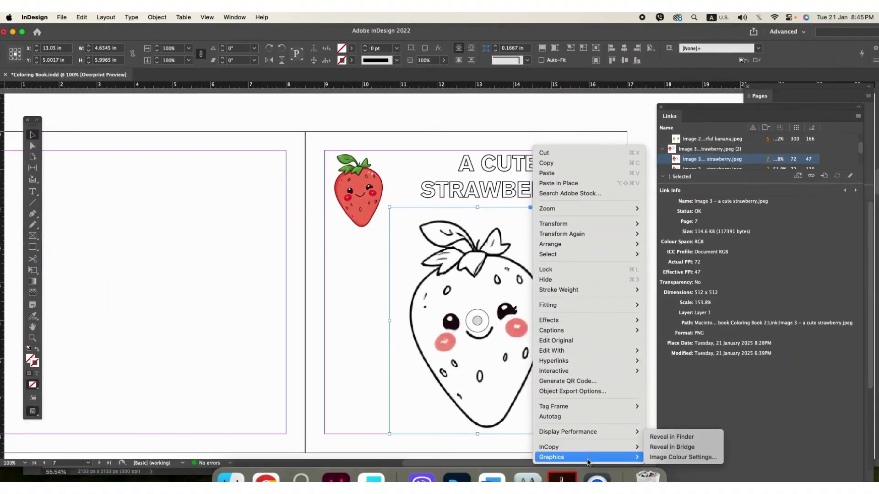
pyautogui.click(683, 440)
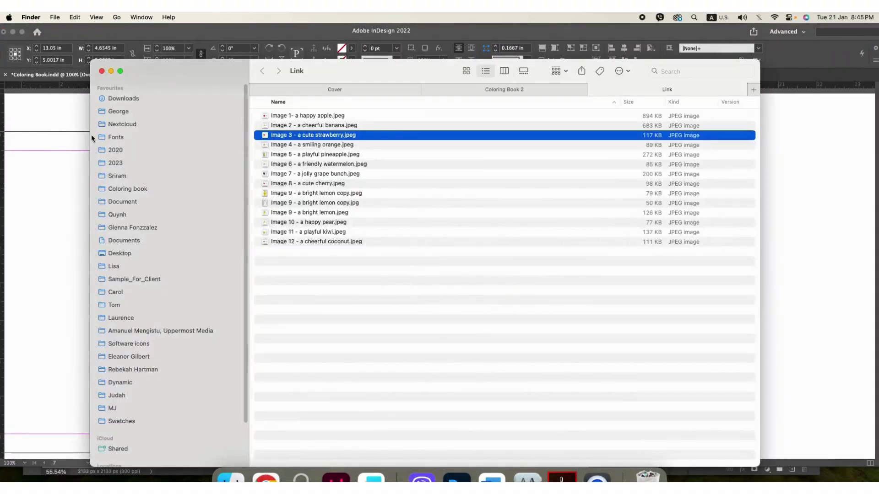
pyautogui.click(92, 135)
pyautogui.click(190, 229)
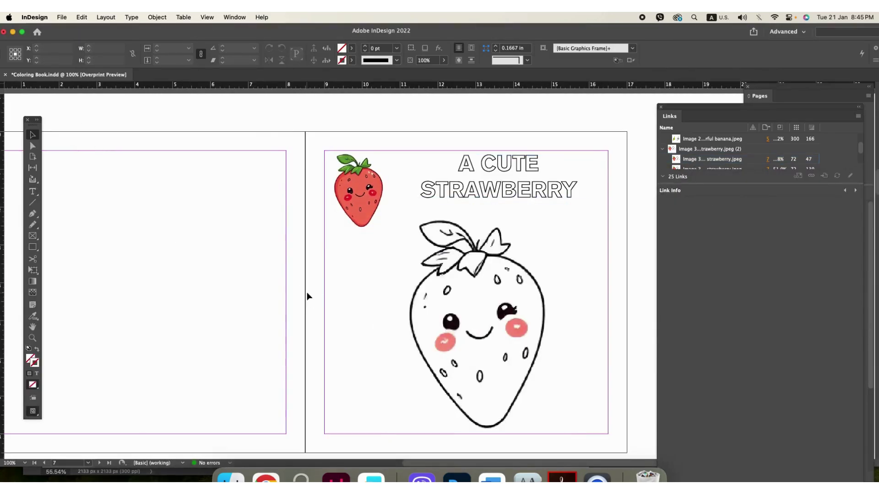
# Reveal the linked file of the strawberry outline drawing on page 7 in Finder and open it in Photoshop.
pyautogui.rightClick(431, 295)
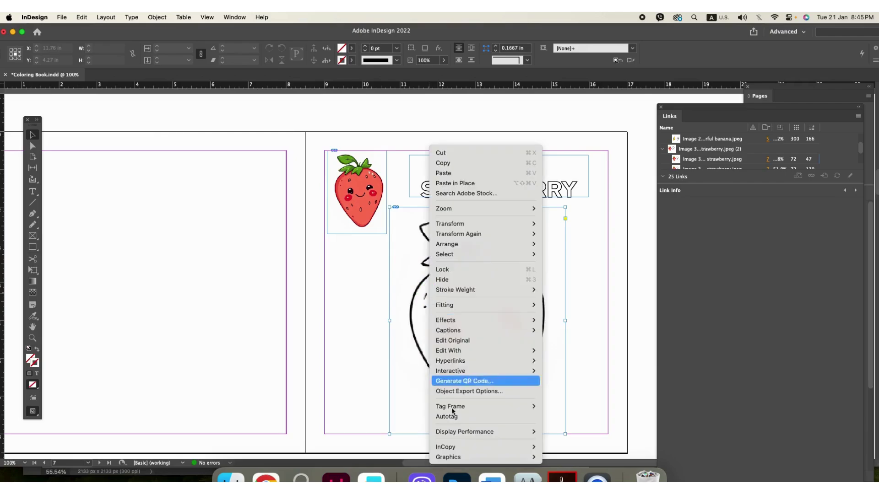
pyautogui.moveTo(446, 456)
pyautogui.click(566, 437)
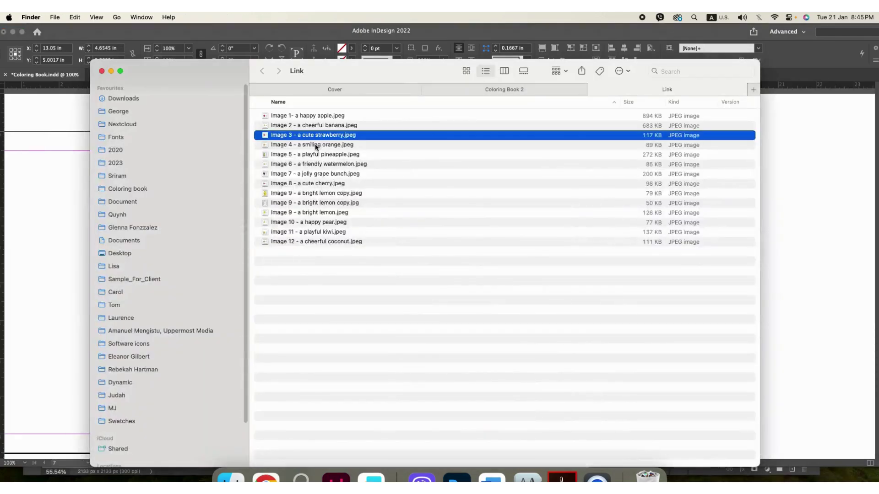
pyautogui.rightClick(314, 135)
pyautogui.moveTo(348, 151)
pyautogui.click(555, 176)
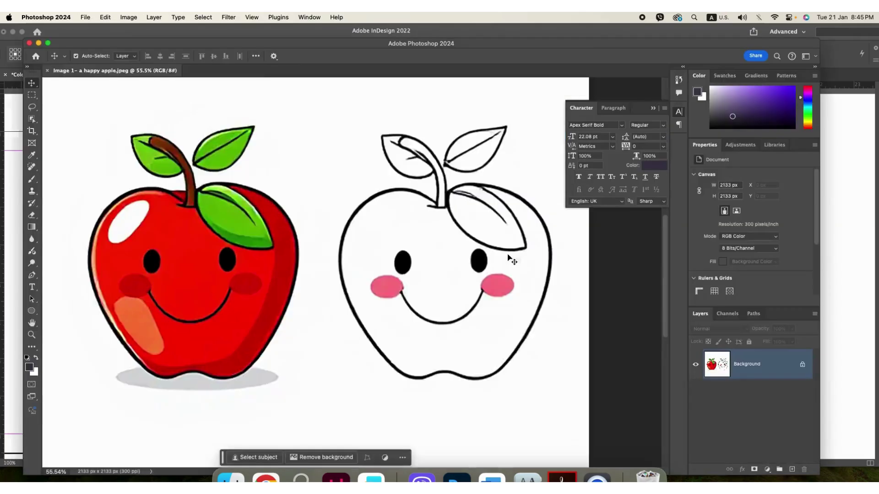
# Set the strawberry image's resolution to 300 pixels/inch with resampling on.
pyautogui.scroll(3, 428, 290)
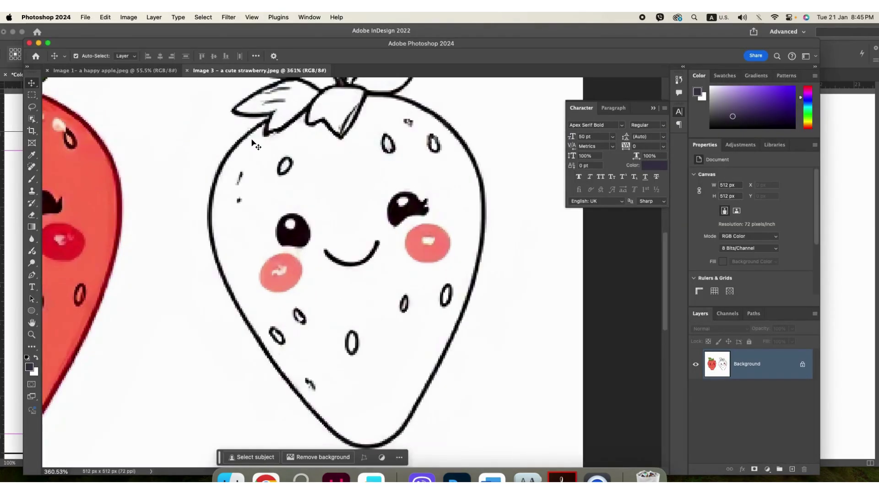
pyautogui.scroll(1, 253, 147)
pyautogui.click(134, 16)
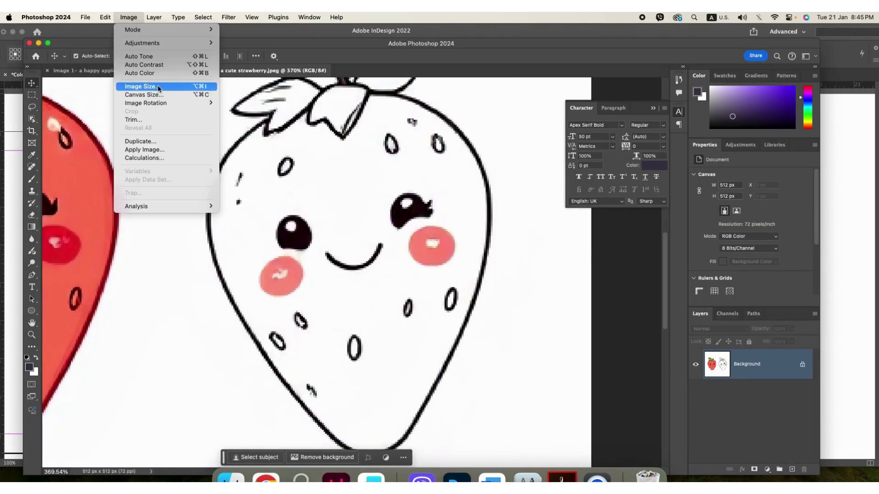
pyautogui.click(158, 87)
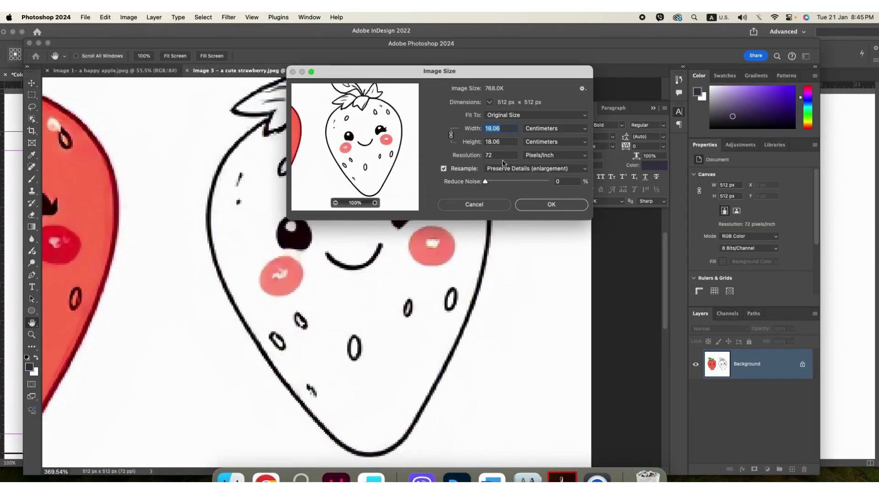
pyautogui.doubleClick(494, 155)
pyautogui.write('300')
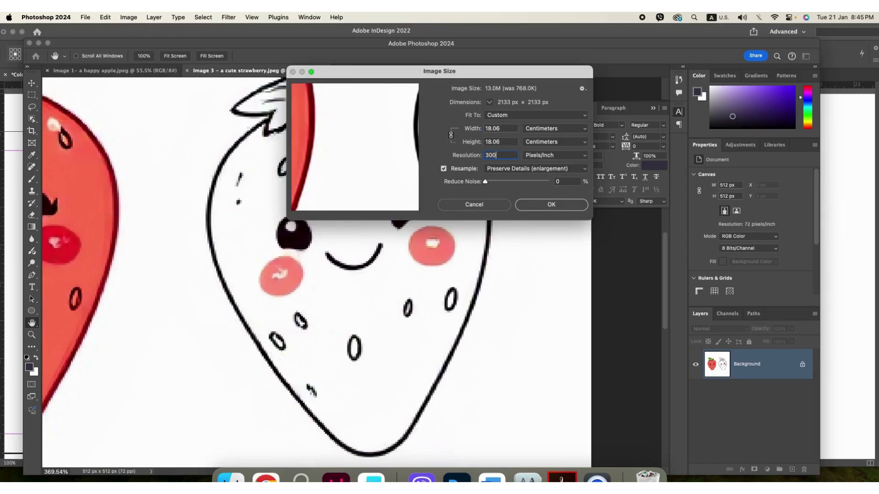
pyautogui.click(569, 209)
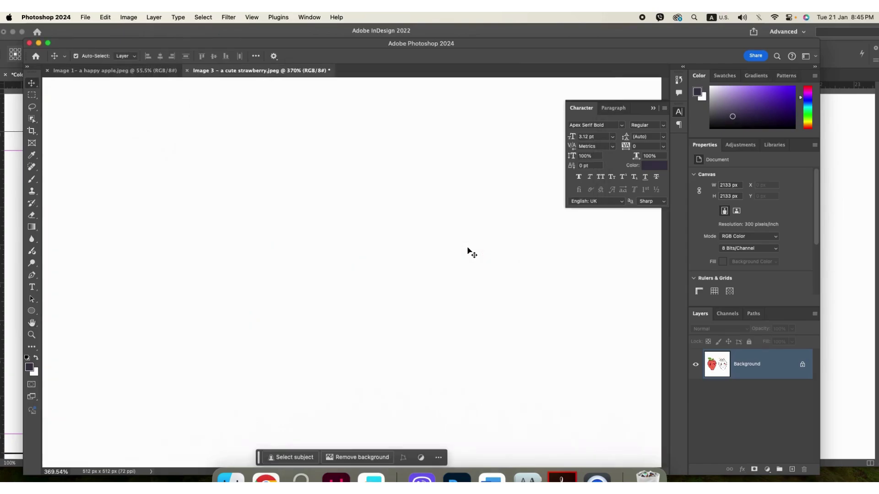
# Inspect the line quality of the resampled strawberry drawings and save the image file.
pyautogui.scroll(-5, 455, 249)
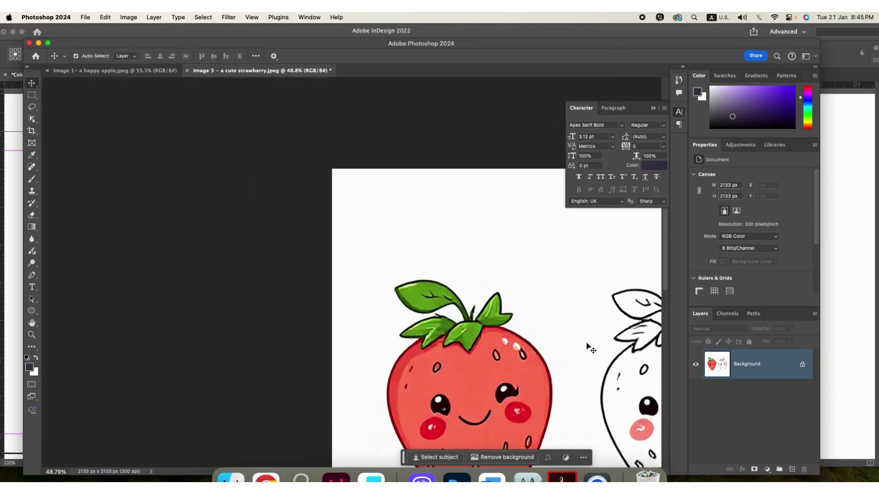
pyautogui.scroll(-4, 364, 289)
pyautogui.scroll(6, 407, 336)
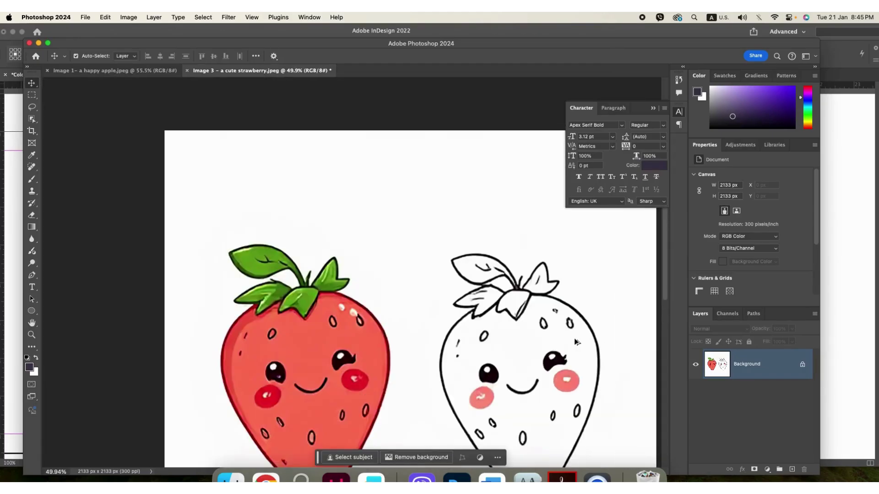
pyautogui.scroll(-4, 442, 294)
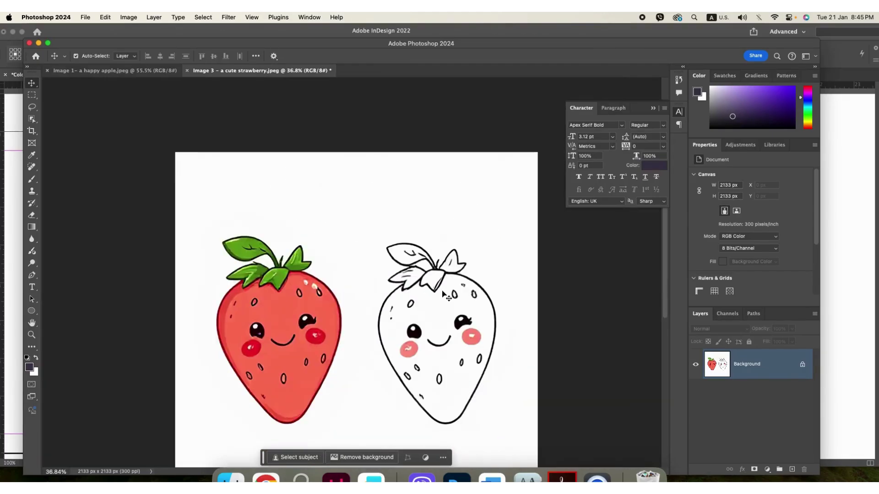
pyautogui.scroll(3, 525, 312)
pyautogui.press('super+s')
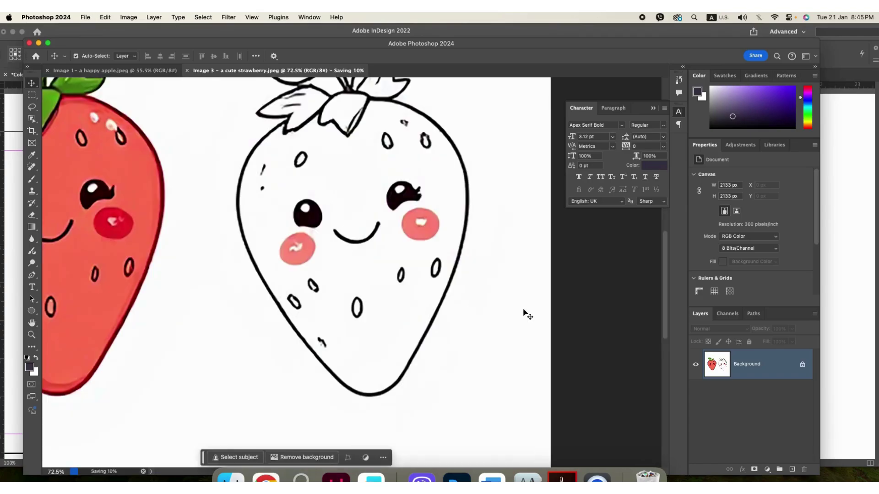
# Switch back to InDesign and update both modified strawberry image links on page 7, the outline drawing and the small coloured one.
pyautogui.press('super+Tab')
pyautogui.press('super+Tab')
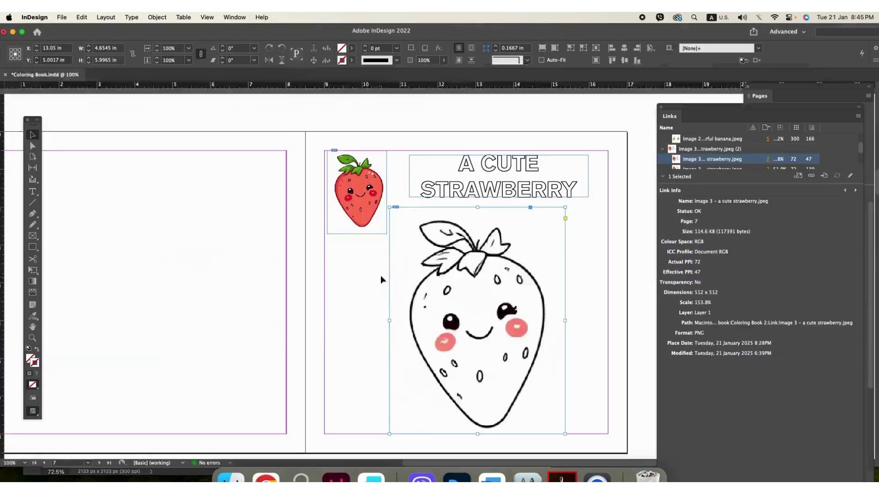
pyautogui.click(837, 176)
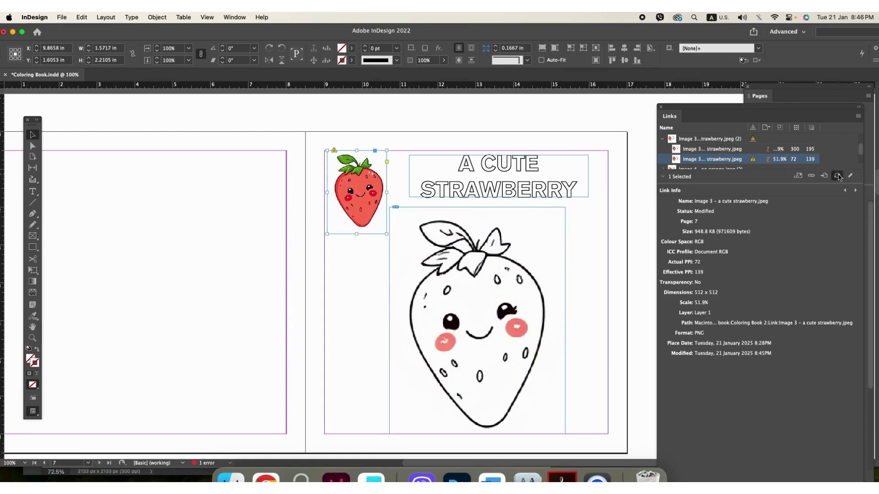
pyautogui.click(838, 176)
pyautogui.scroll(-1, 604, 269)
pyautogui.scroll(1, 605, 270)
pyautogui.click(605, 271)
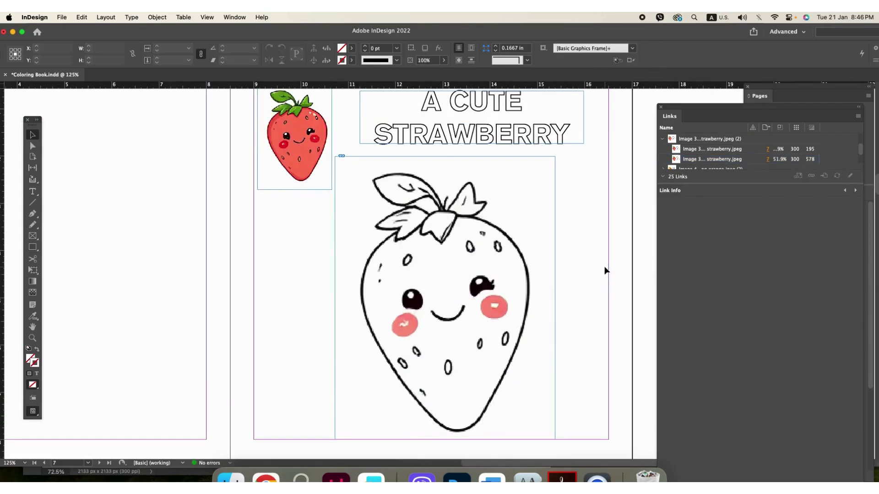
# Check the line quality of the updated strawberry page up close and at 100% in Overprint Preview.
pyautogui.press('super+alt+shift+y')
pyautogui.scroll(2, 510, 259)
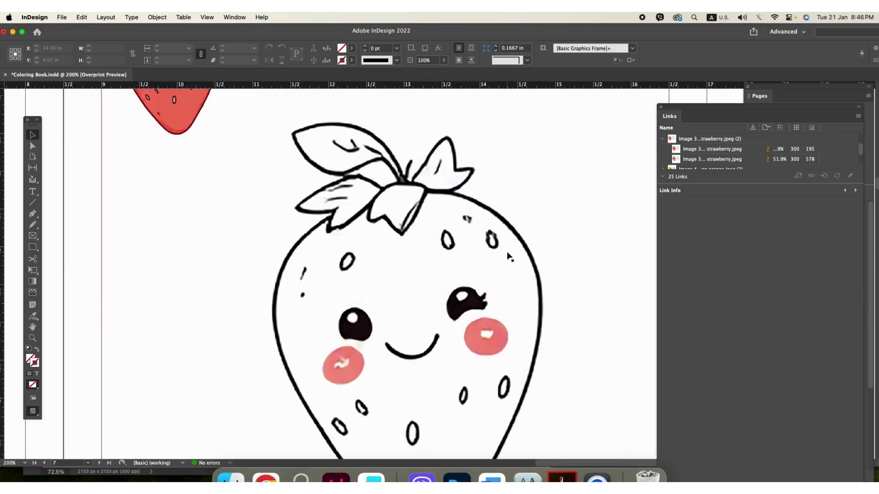
pyautogui.press('super+1')
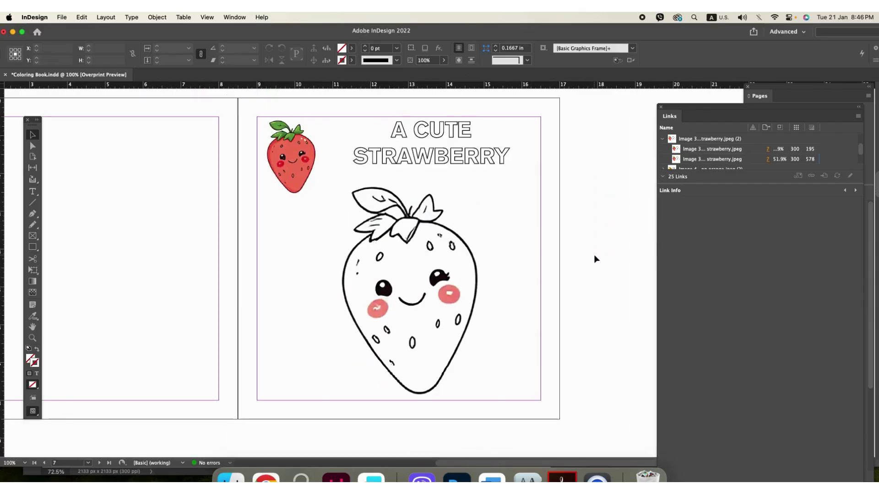
pyautogui.press('super+alt+shift+y')
# Reveal the linked file of the smiling orange outline drawing on page 9 in Finder and open it in Photoshop.
pyautogui.scroll(-15, 594, 255)
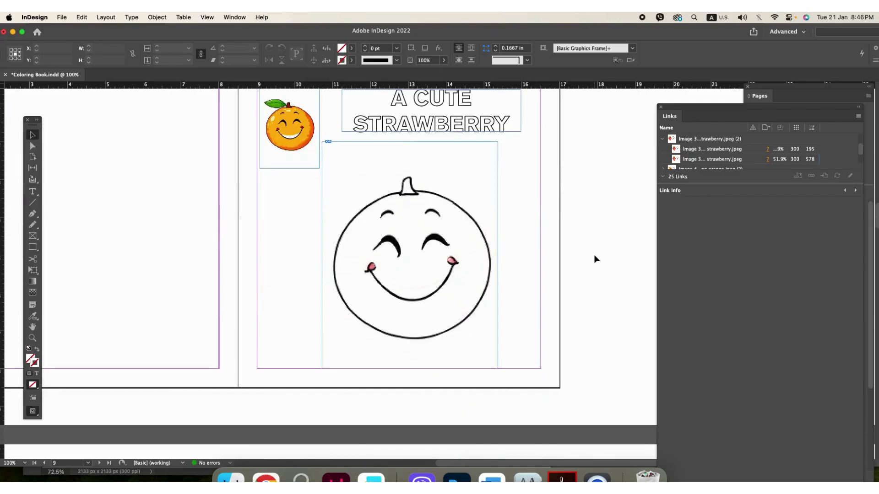
pyautogui.rightClick(478, 240)
pyautogui.moveTo(542, 463)
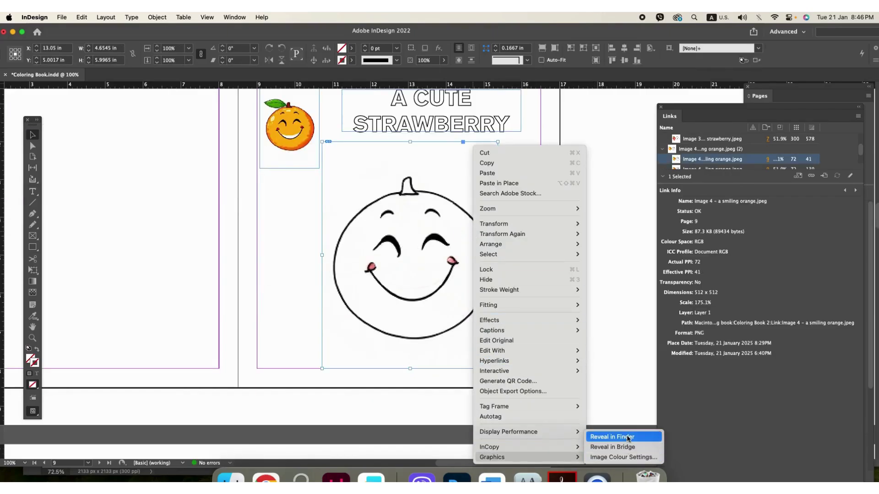
pyautogui.click(628, 437)
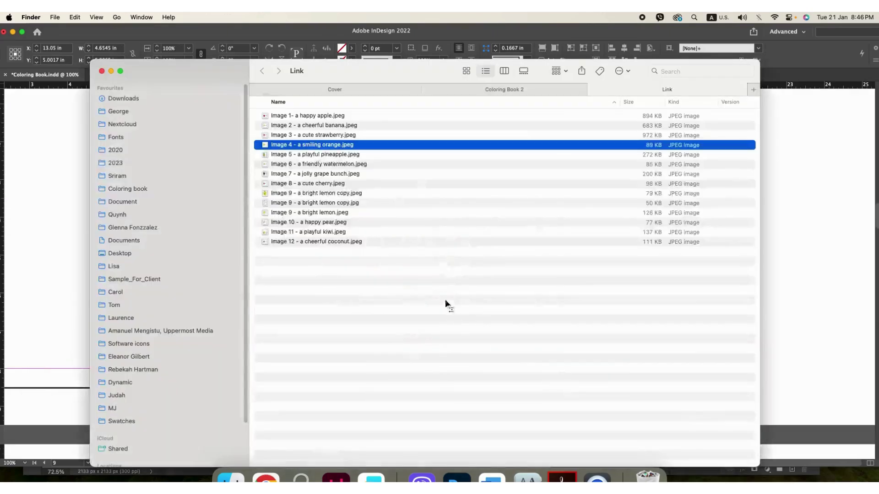
pyautogui.rightClick(329, 146)
pyautogui.moveTo(357, 158)
pyautogui.click(520, 186)
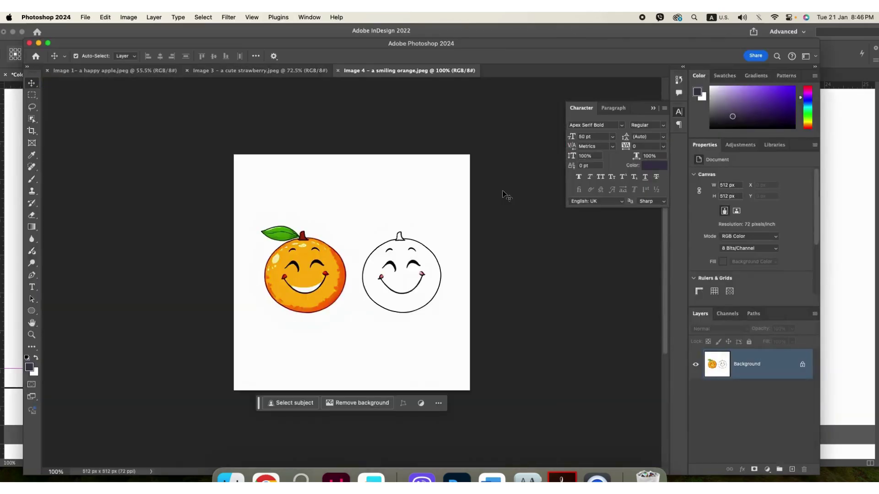
# Resample the smiling orange image to a resolution of 300 pixels/inch using Preserve Details (enlargement).
pyautogui.scroll(5, 436, 269)
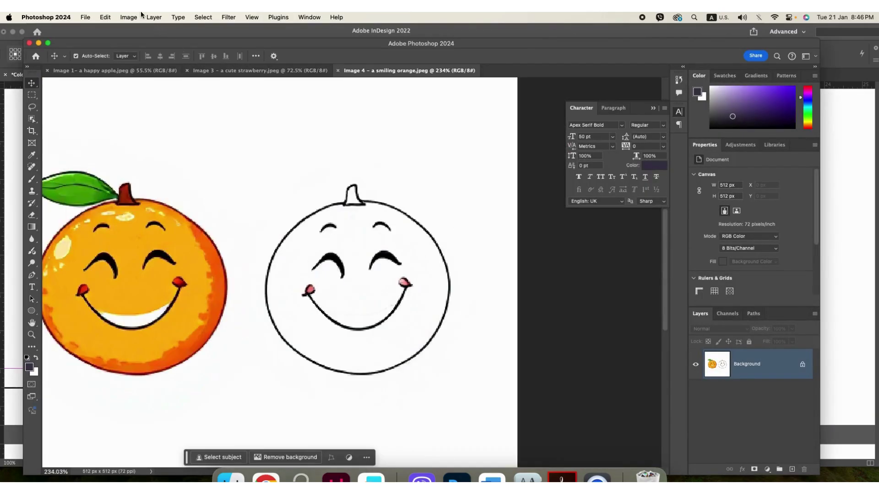
pyautogui.click(138, 17)
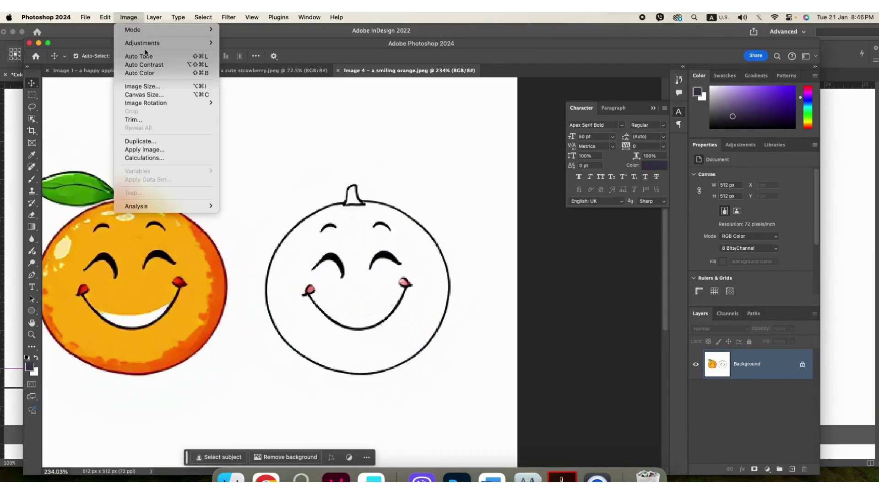
pyautogui.click(152, 87)
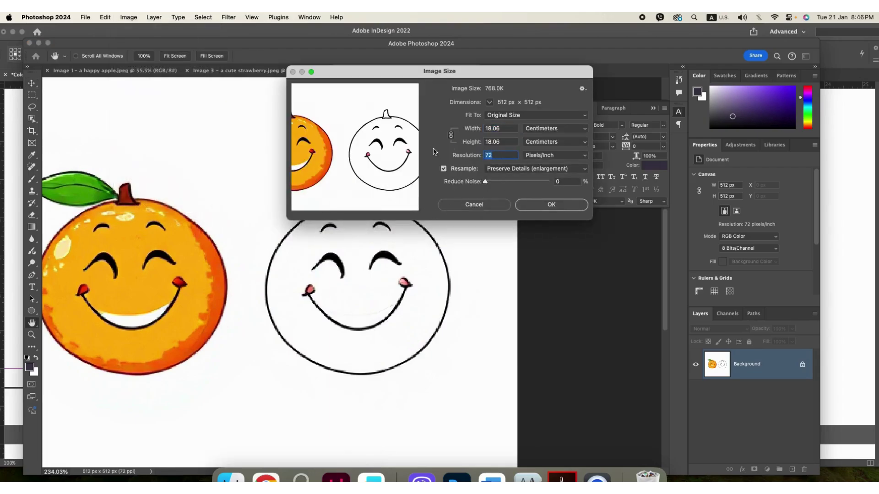
pyautogui.write('300')
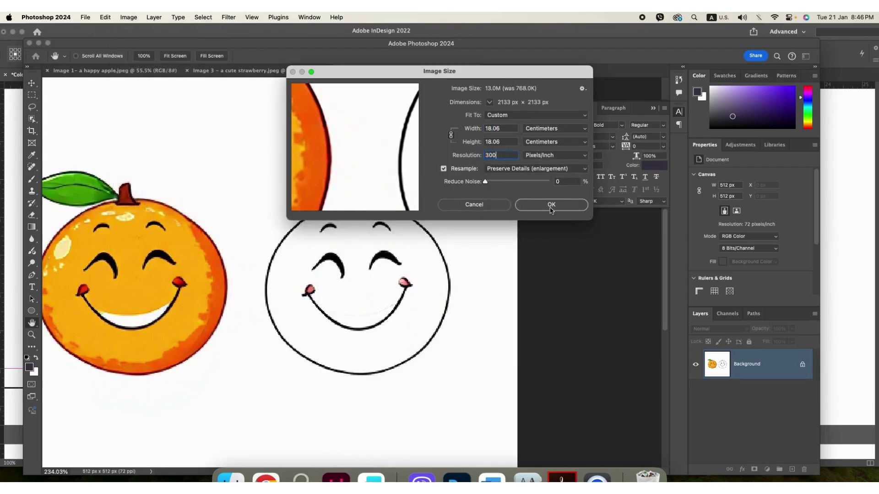
pyautogui.click(551, 205)
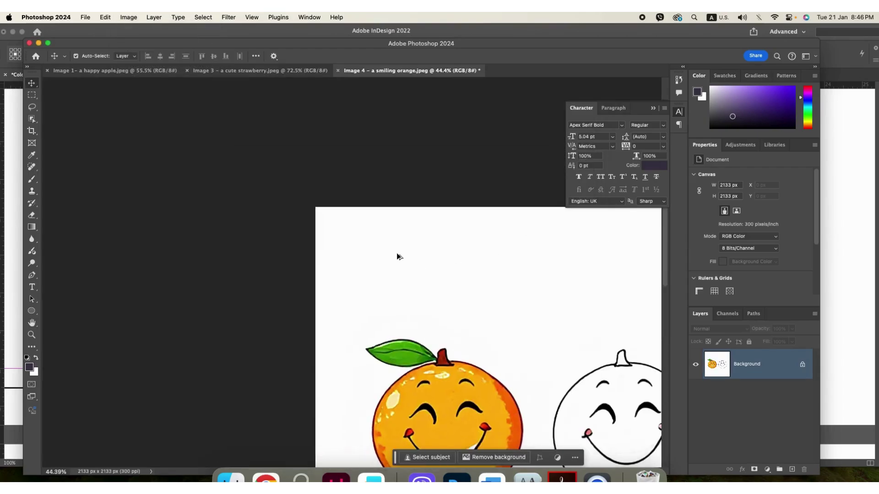
# Save the resampled orange image and close the orange, strawberry and apple image files.
pyautogui.scroll(-5, 397, 257)
pyautogui.scroll(10, 573, 334)
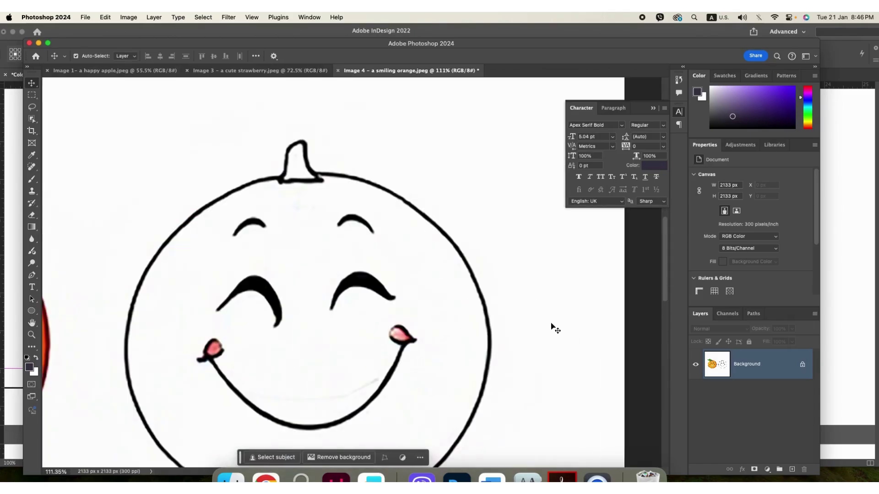
pyautogui.press('super+s')
pyautogui.press('super+w')
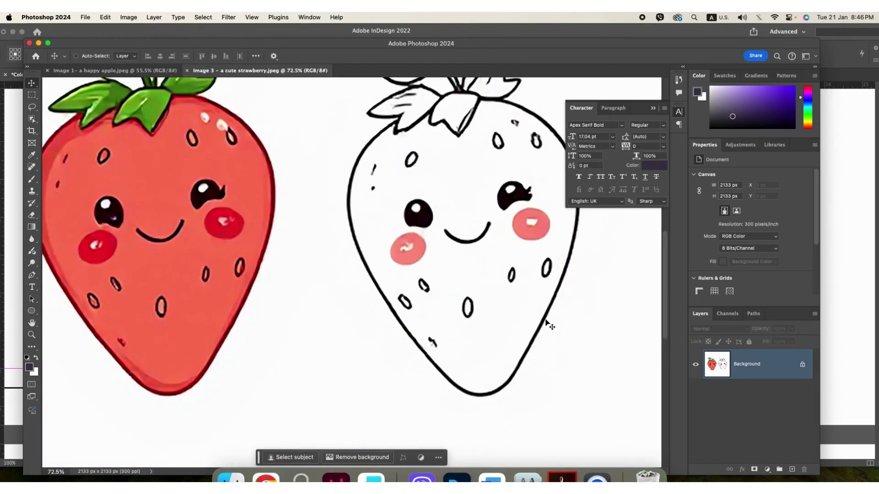
pyautogui.press('super+w')
pyautogui.press('super+w')
# Return to InDesign and update both smiling orange image links on page 9, the outline drawing and the small coloured one.
pyautogui.press('super+Tab')
pyautogui.click(311, 263)
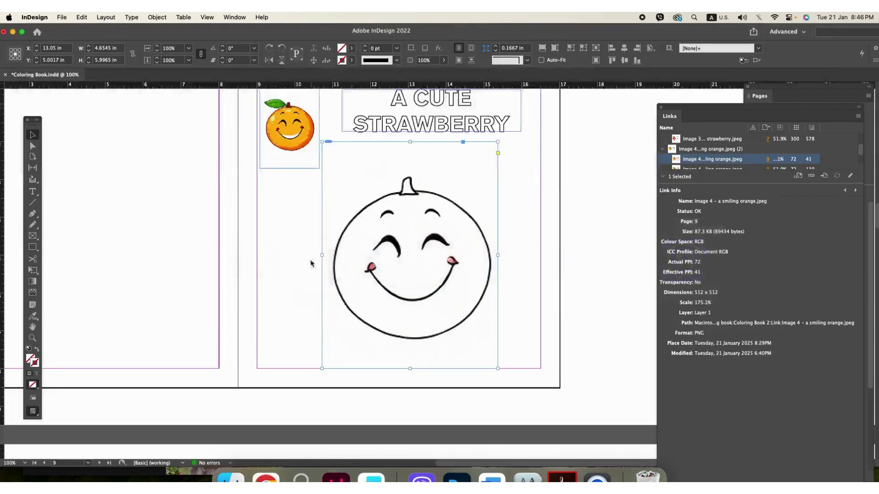
pyautogui.click(837, 175)
pyautogui.scroll(4, 366, 188)
pyautogui.click(308, 205)
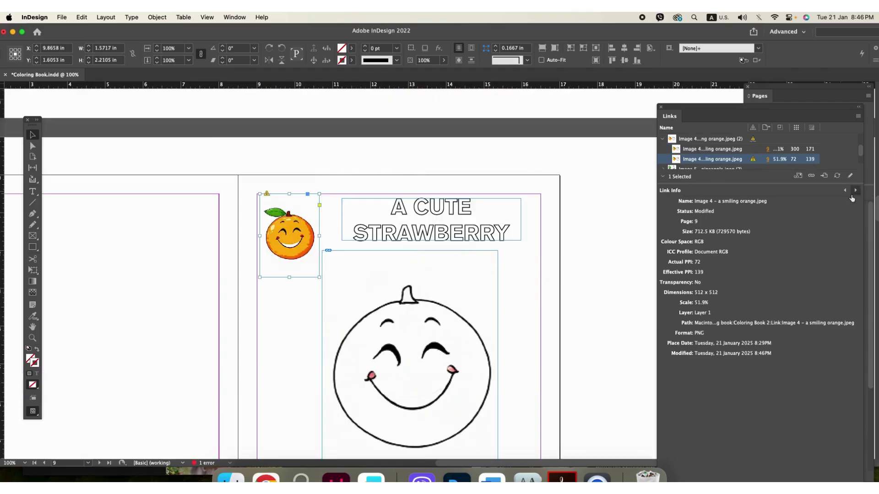
pyautogui.click(836, 176)
pyautogui.scroll(-4, 597, 254)
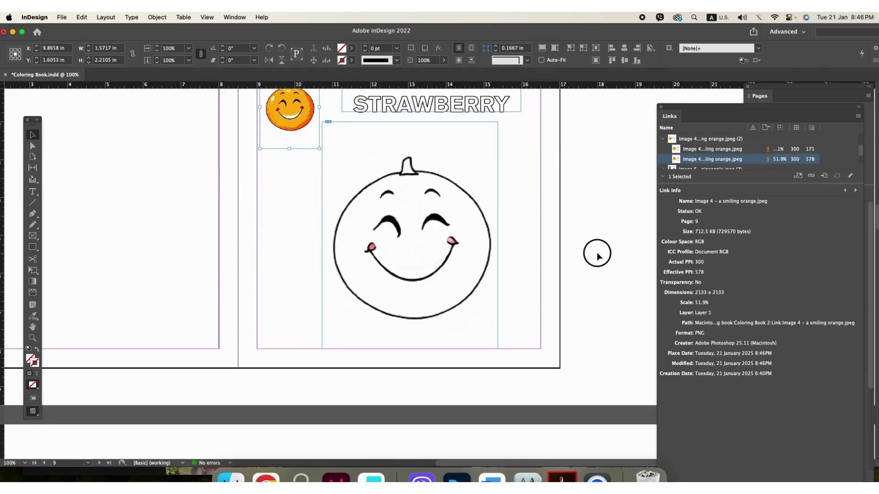
# Inspect the updated orange drawing on page 9 in Overprint Preview.
pyautogui.click(597, 255)
pyautogui.press('super+alt+shift+y')
pyautogui.scroll(3, 439, 189)
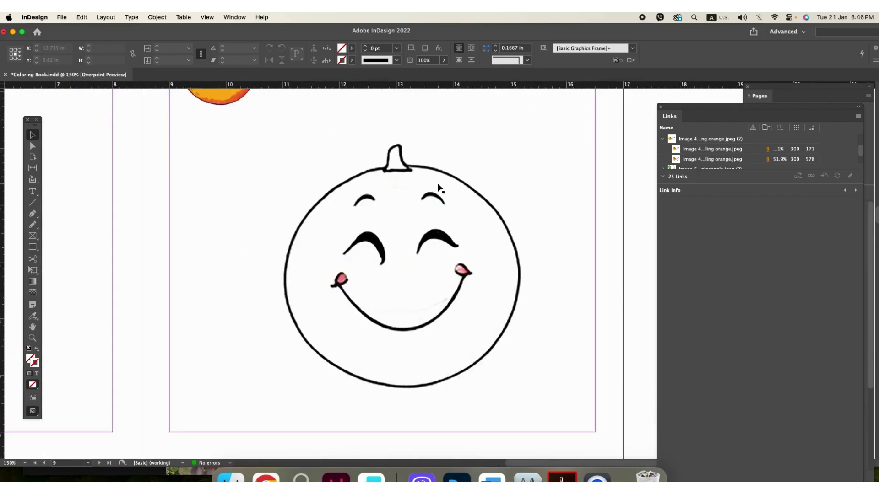
pyautogui.scroll(-3, 439, 189)
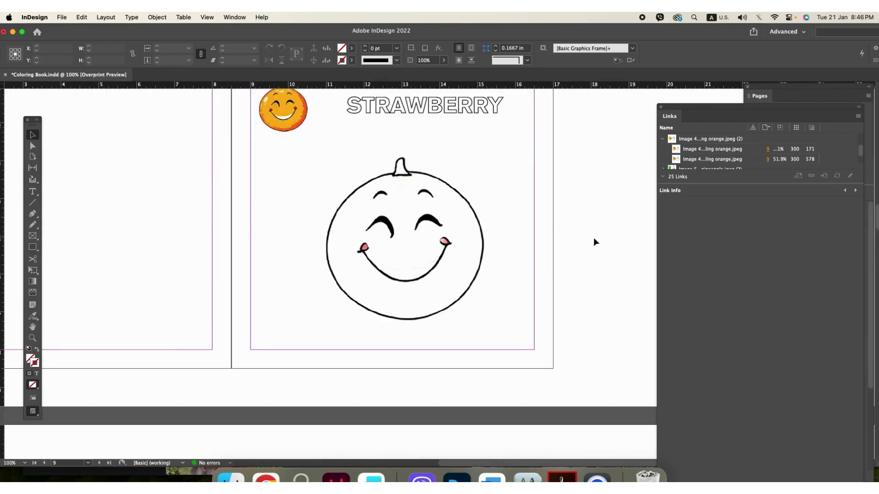